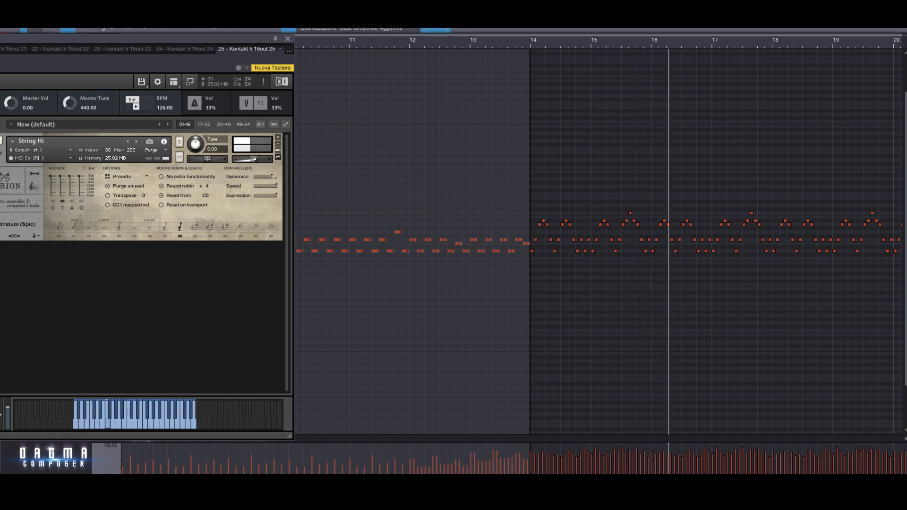
Step: Examine the Albion staccato violins' notes around bars 8 to 21, close their instrument window and move playback to about bar 39
{"action": "key", "text": "w"}
{"action": "key", "text": "w"}
{"action": "key", "text": "w"}
{"action": "key", "text": "w"}
{"action": "key", "text": "w"}
{"action": "key", "text": "w"}
{"action": "key", "text": "w"}
{"action": "key", "text": "w"}
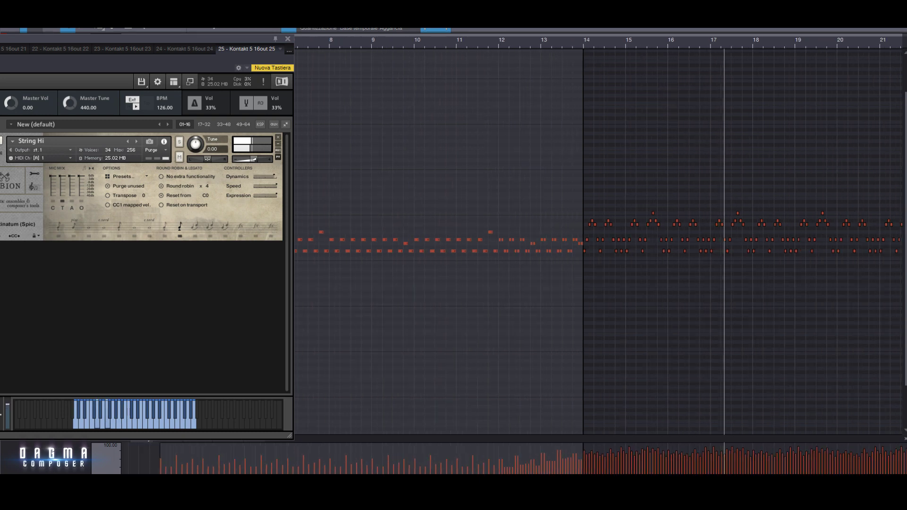
{"action": "key", "text": "e"}
{"action": "key", "text": "e"}
{"action": "key", "text": "e"}
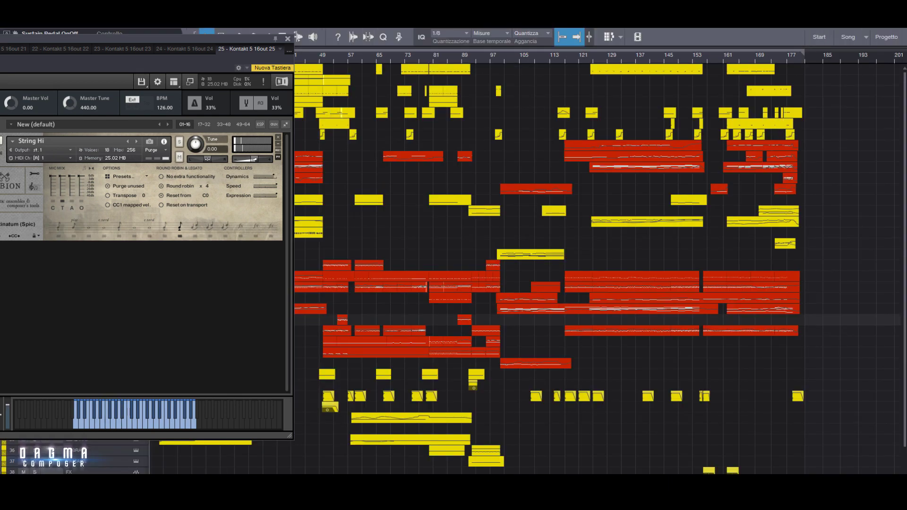
{"action": "key", "text": "F11"}
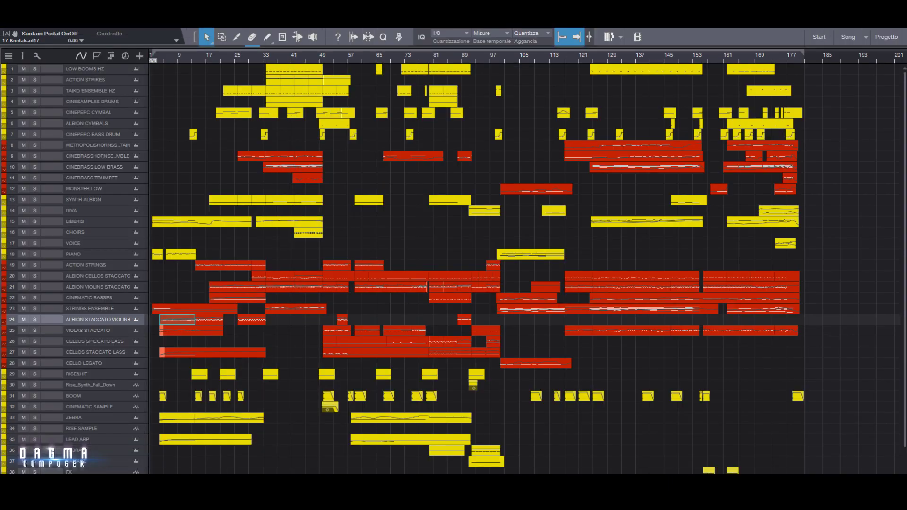
{"action": "left_click", "coordinate": [287, 55]}
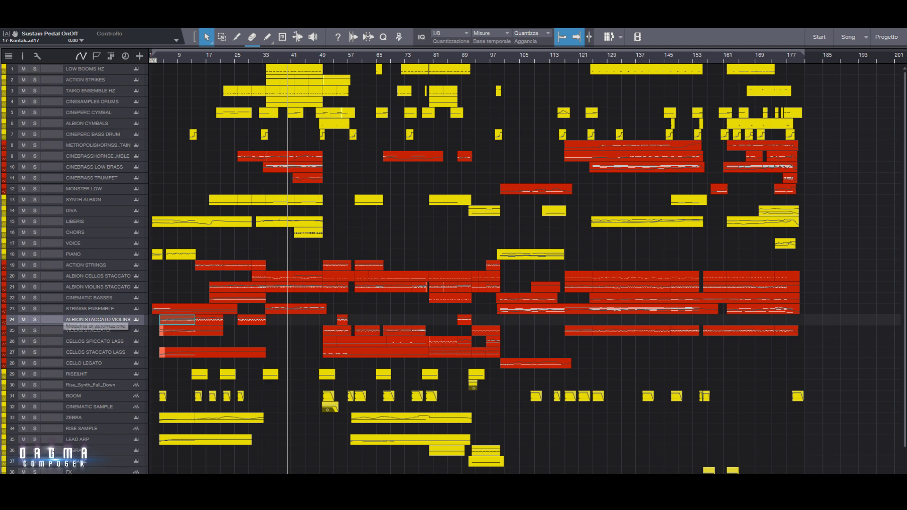
Step: Solo the Action Strings track and inspect its Kontakt instrument together with its notes in bars 14 to 22
{"action": "left_click", "coordinate": [34, 265]}
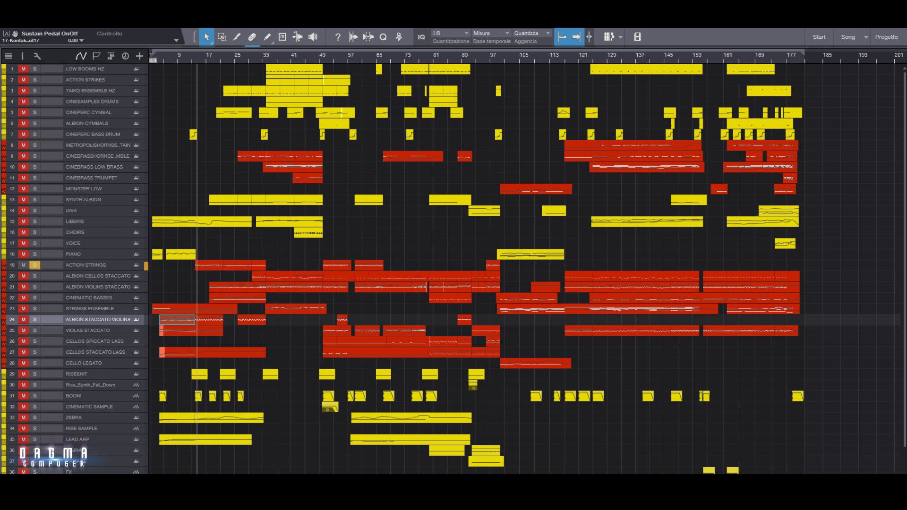
{"action": "left_click", "coordinate": [136, 265]}
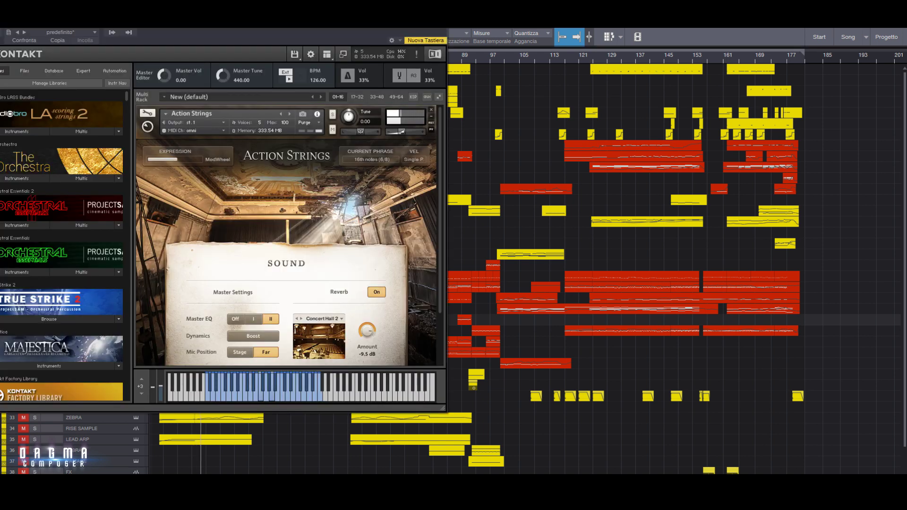
{"action": "key", "text": "F11"}
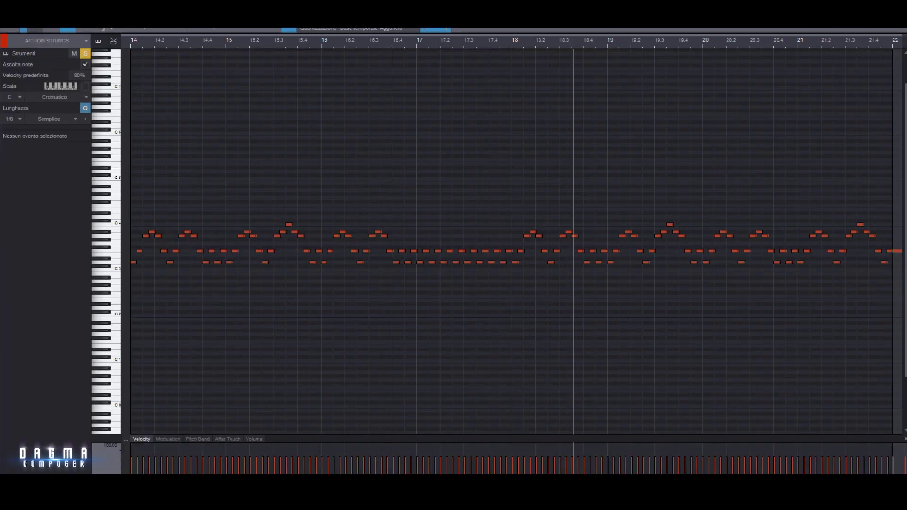
{"action": "key", "text": "F11"}
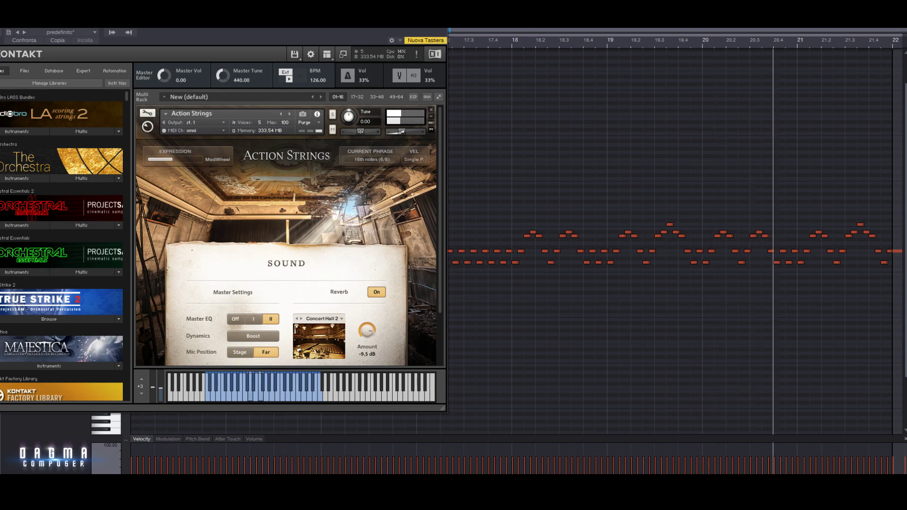
{"action": "key", "text": "F11"}
Step: Show the Albion Cellos Staccato notes from bar 30 with their Kontakt instrument moved fully into view
{"action": "key", "text": "F2"}
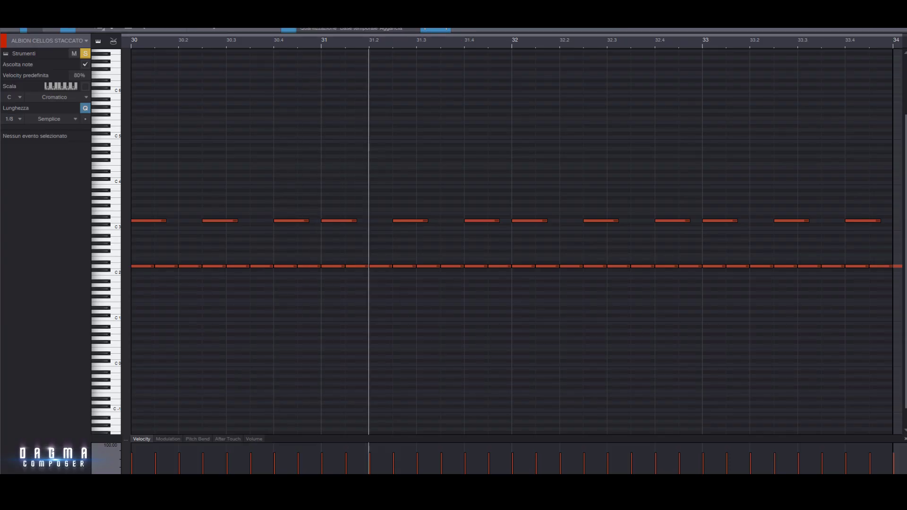
{"action": "left_click", "coordinate": [6, 54]}
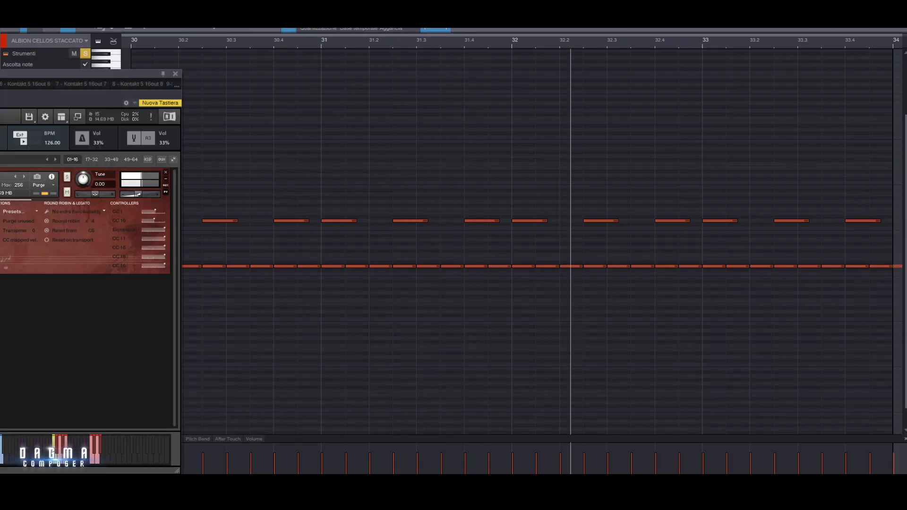
{"action": "left_click_drag", "start_coordinate": [85, 74], "coordinate": [228, 32]}
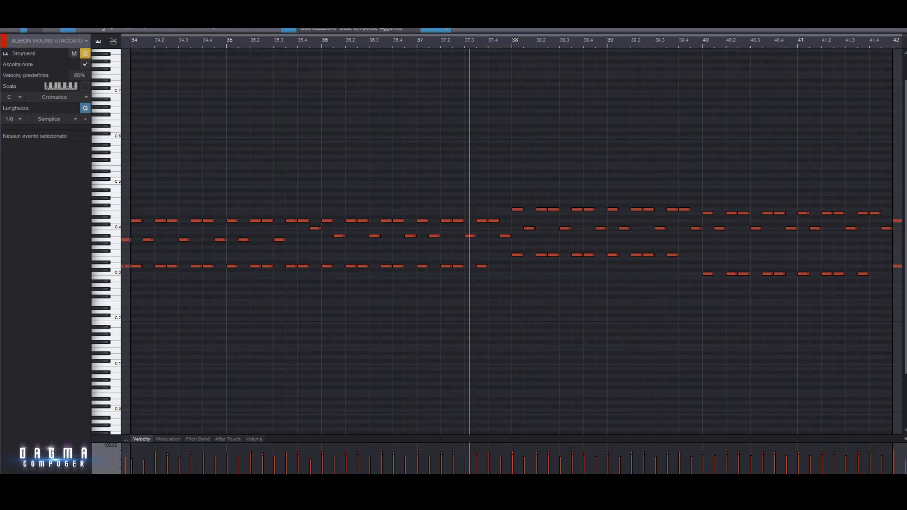
Step: Inspect the String Hi instrument of Albion Violins Staccato, hide it and view more of the track's notes from bar 34
{"action": "key", "text": "shift+F11"}
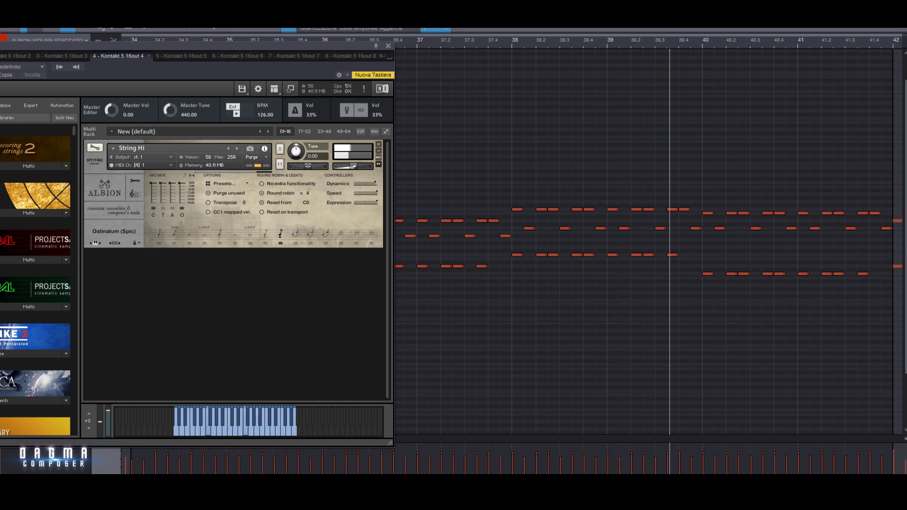
{"action": "key", "text": "shift+F11"}
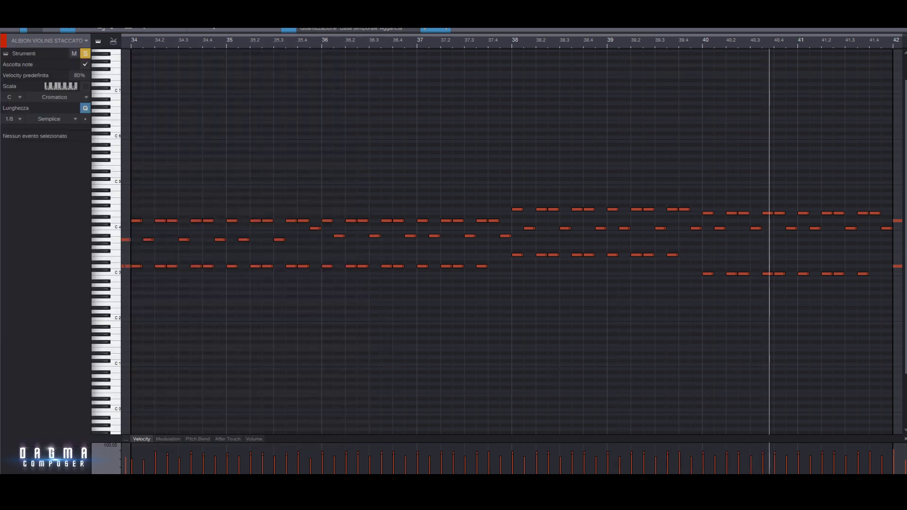
{"action": "key", "text": "w"}
{"action": "key", "text": "w"}
{"action": "key", "text": "w"}
{"action": "key", "text": "w"}
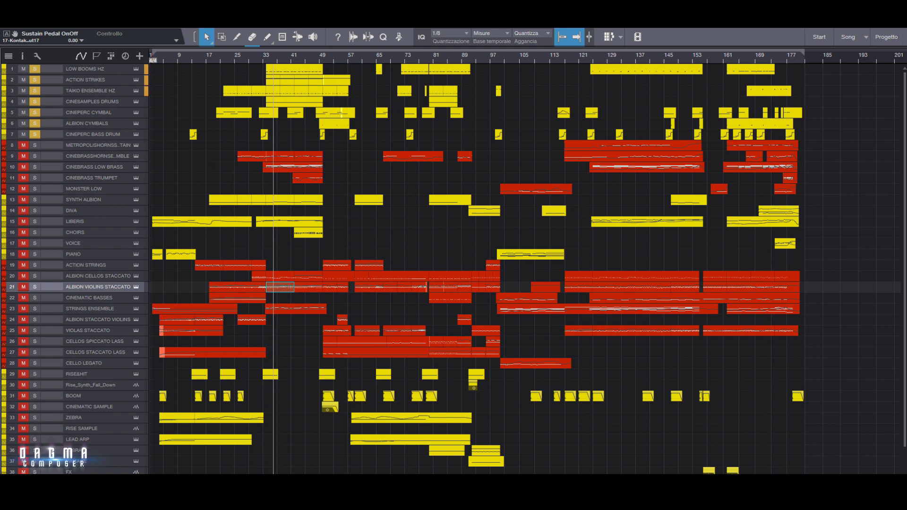
Step: Review the Low Booms HZ notes from bar 34, and the Action Strikes notes with their Kontakt instrument
{"action": "double_click", "coordinate": [294, 69]}
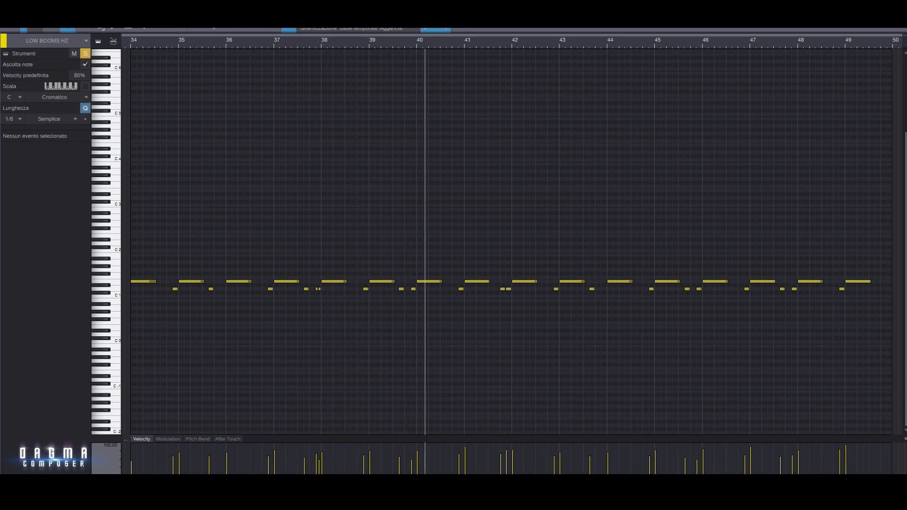
{"action": "key", "text": "F2"}
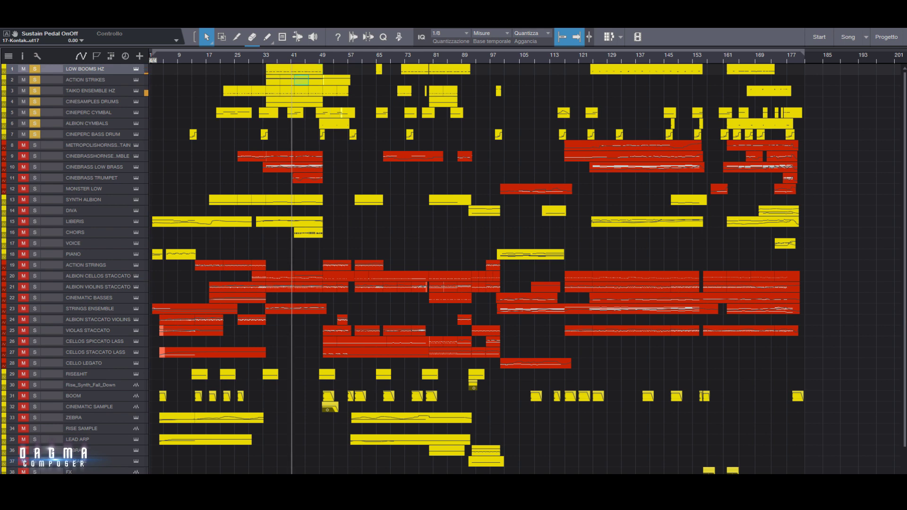
{"action": "key", "text": "F2"}
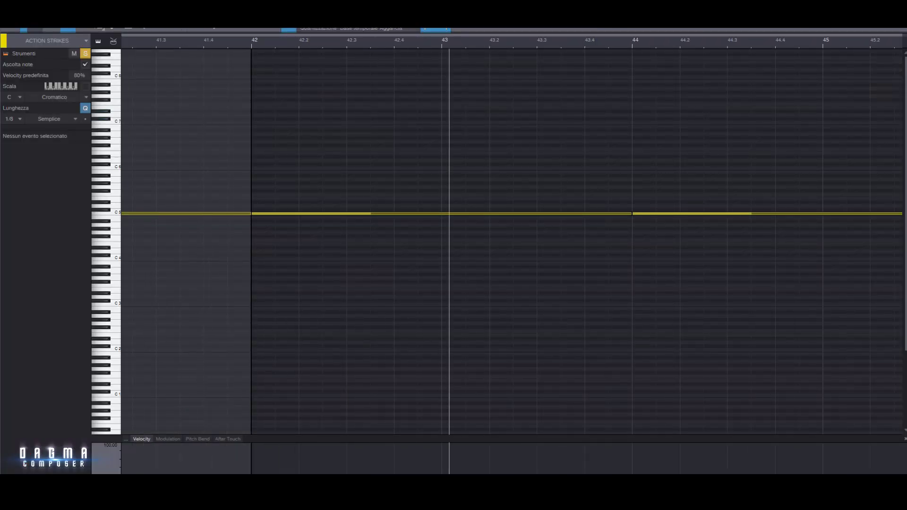
{"action": "key", "text": "F11"}
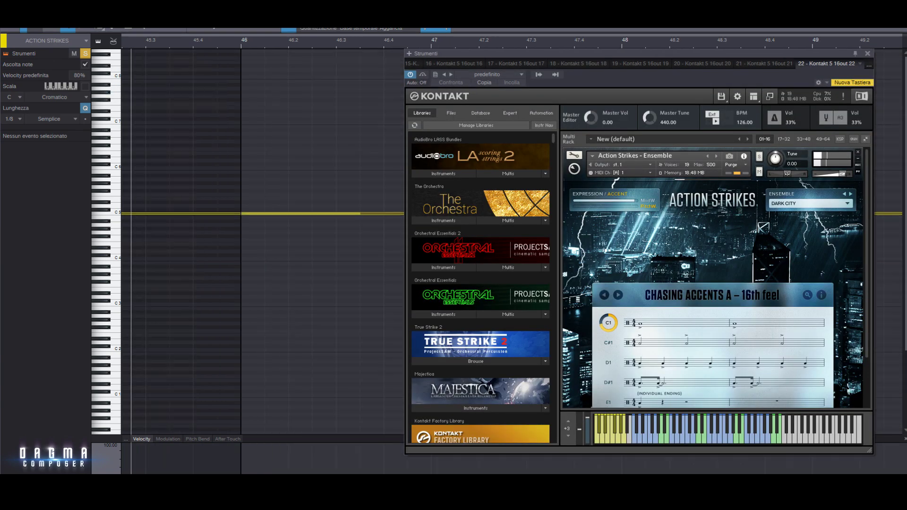
{"action": "key", "text": "F11"}
{"action": "key", "text": "F2"}
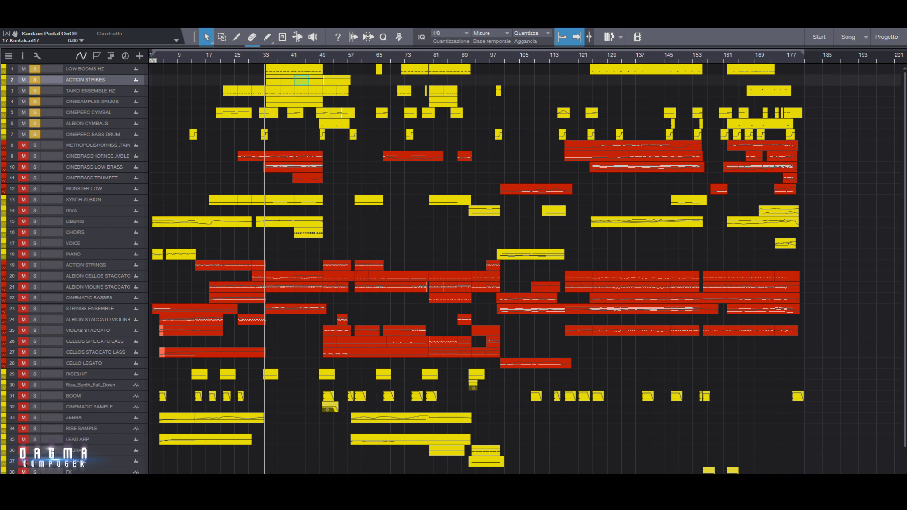
Step: Inspect the Taiko Ensemble HZ track's Taiko Hits instrument alongside its notes from bar 34, and return to the arrangement
{"action": "key", "text": "F11"}
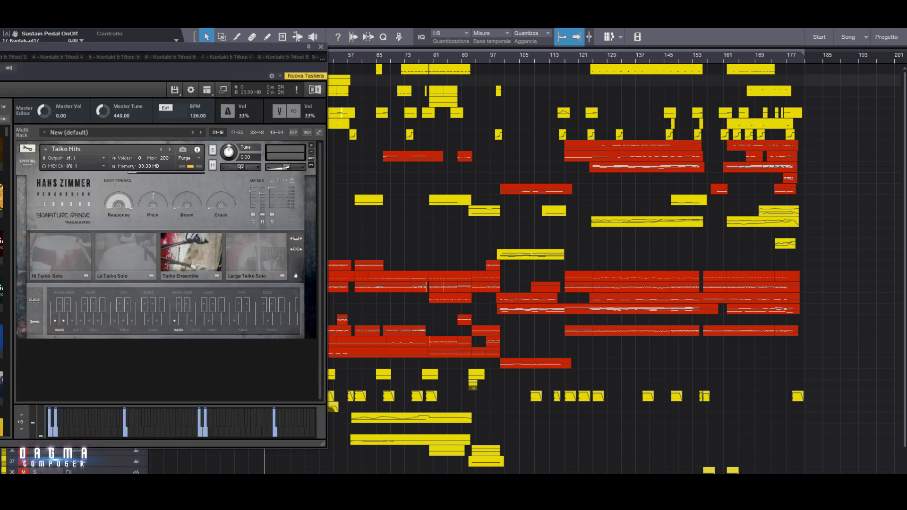
{"action": "left_click_drag", "start_coordinate": [256, 47], "coordinate": [126, 45]}
{"action": "left_click", "coordinate": [287, 91]}
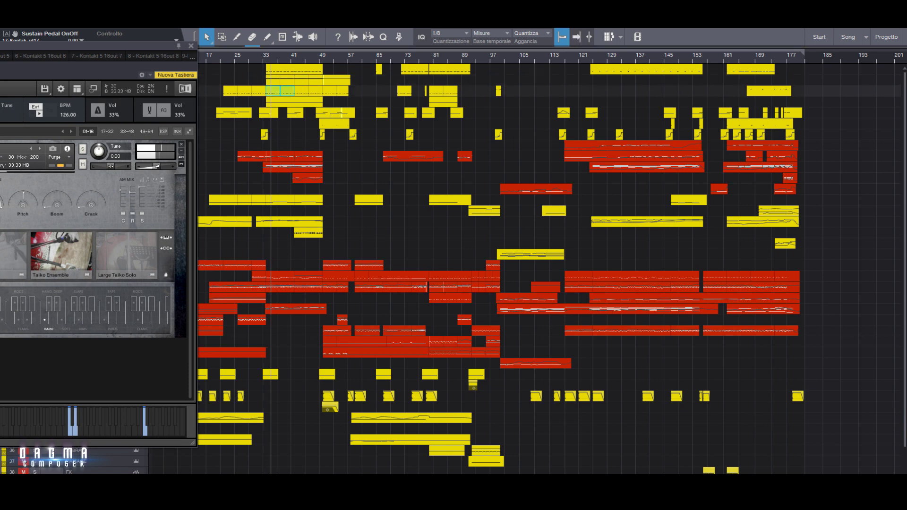
{"action": "double_click", "coordinate": [287, 91]}
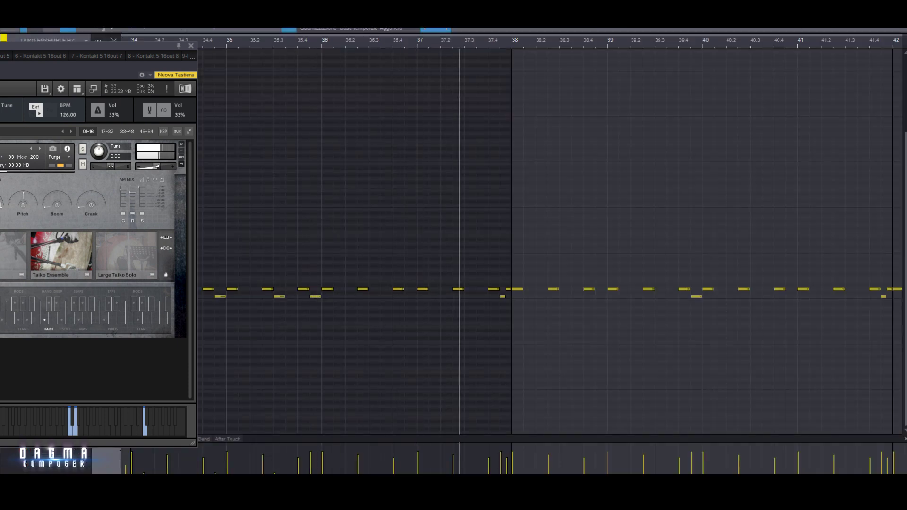
{"action": "left_click_drag", "start_coordinate": [95, 46], "coordinate": [192, 33]}
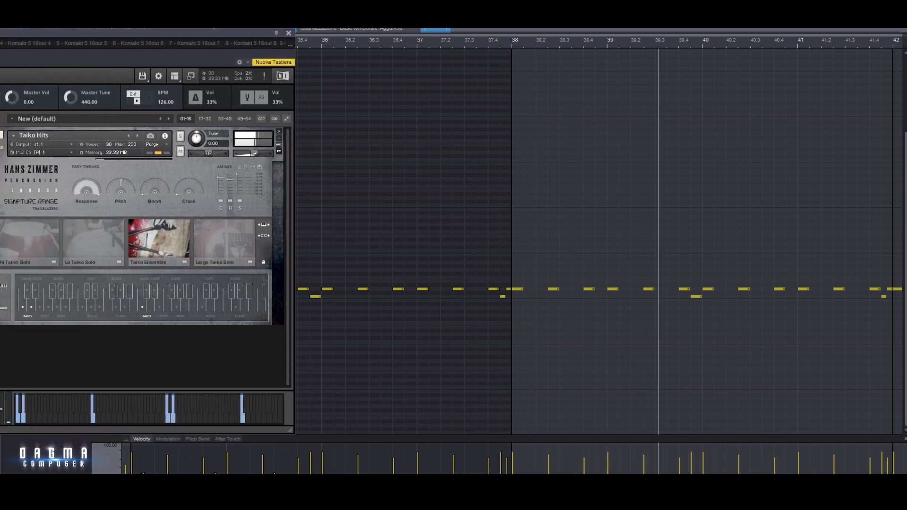
{"action": "left_click", "coordinate": [289, 34]}
{"action": "key", "text": "F2"}
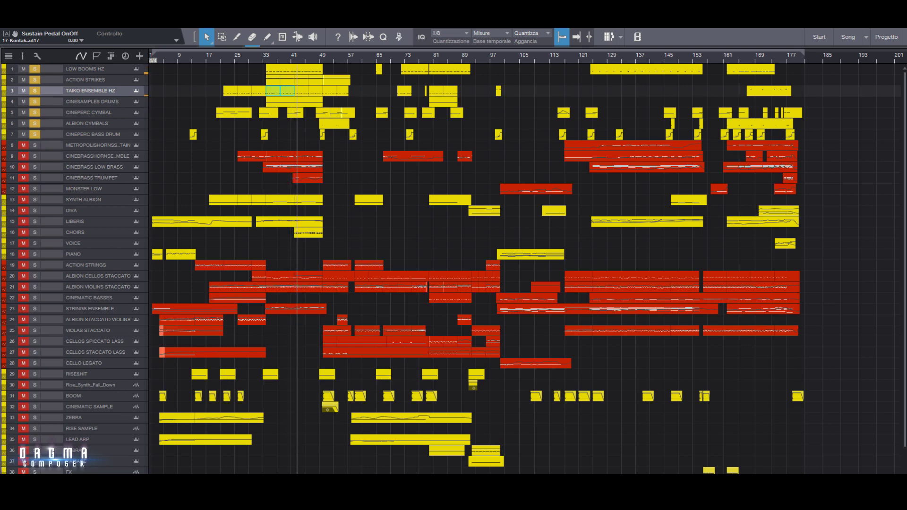
Step: Solo the Choirs track and inspect its notes from bar 42 and its Staccato Phrase-Builder instrument
{"action": "left_click", "coordinate": [34, 233]}
{"action": "double_click", "coordinate": [308, 232]}
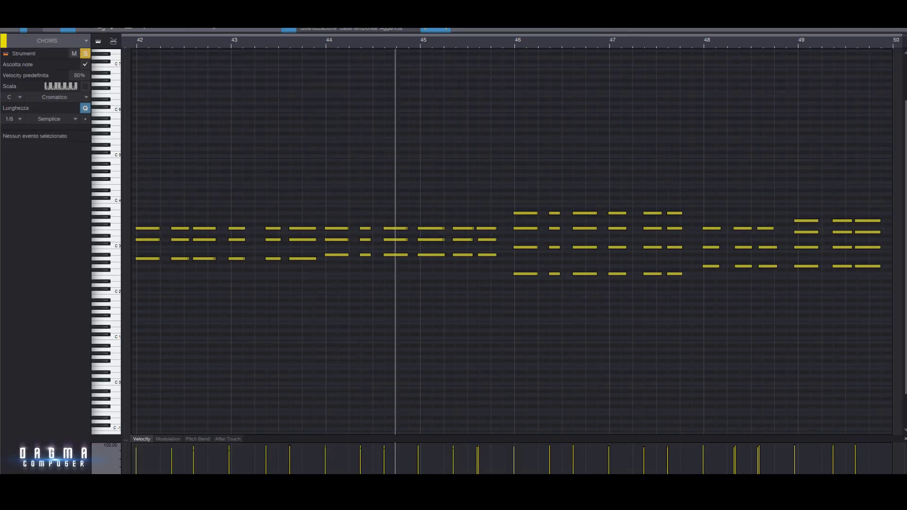
{"action": "key", "text": "F11"}
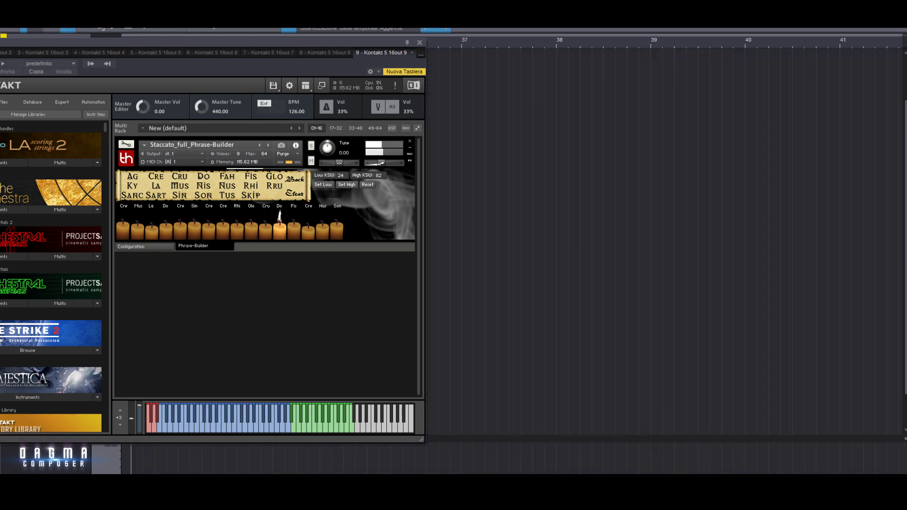
{"action": "key", "text": "Escape"}
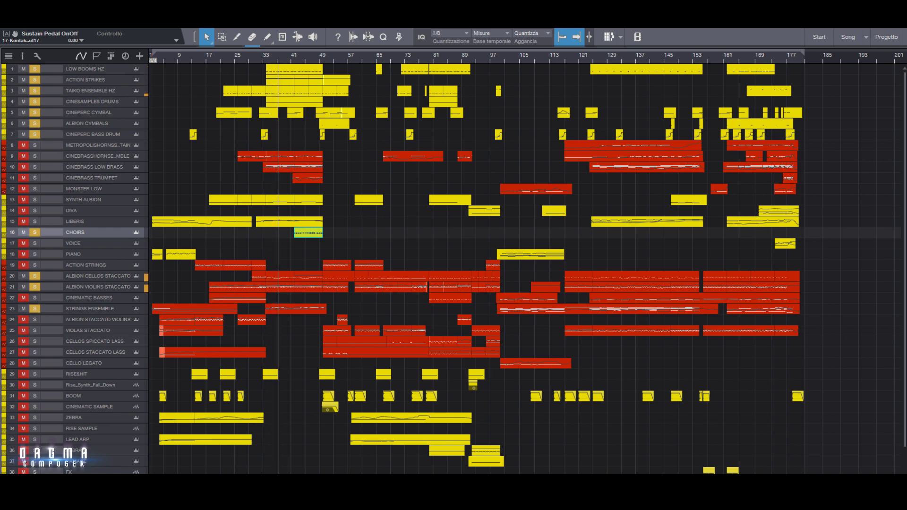
Step: Review the Strings Ensemble notes from bar 34 with the String Ensemble instrument in view, and show the modulation lane
{"action": "double_click", "coordinate": [296, 309]}
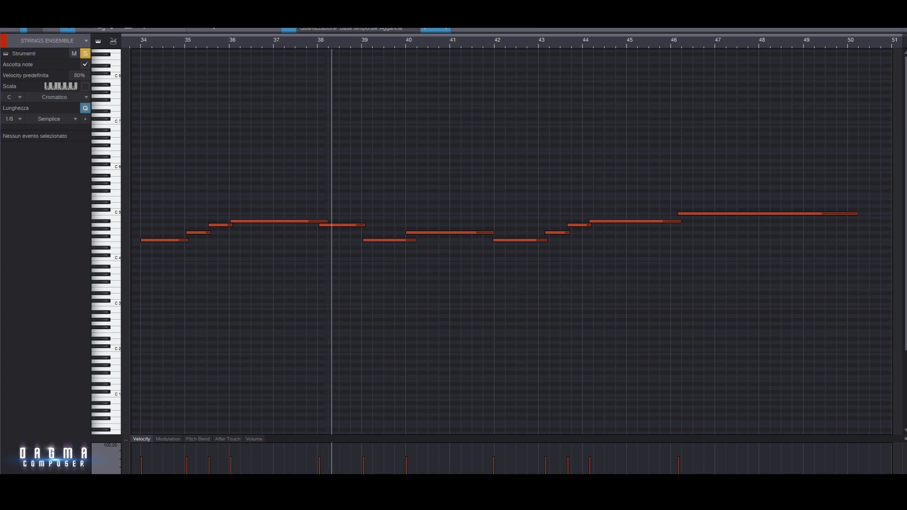
{"action": "key", "text": "F11"}
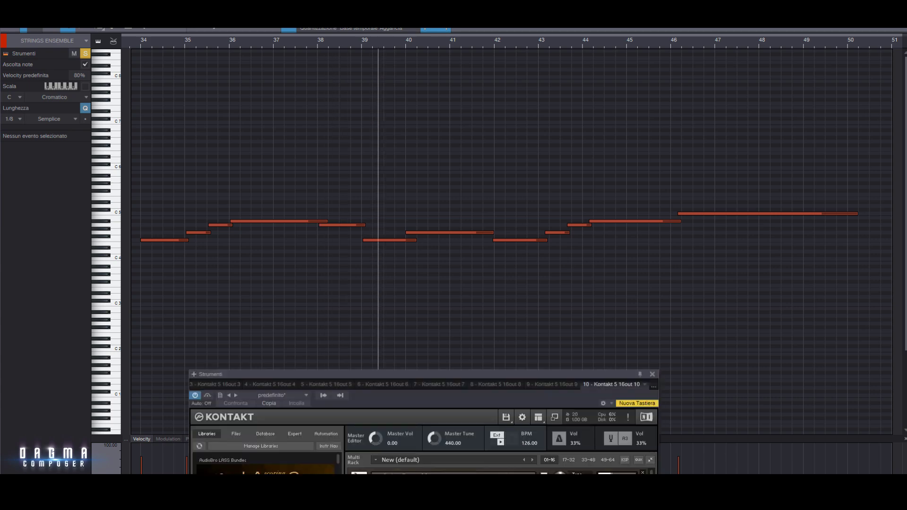
{"action": "left_click_drag", "start_coordinate": [425, 374], "coordinate": [131, 53]}
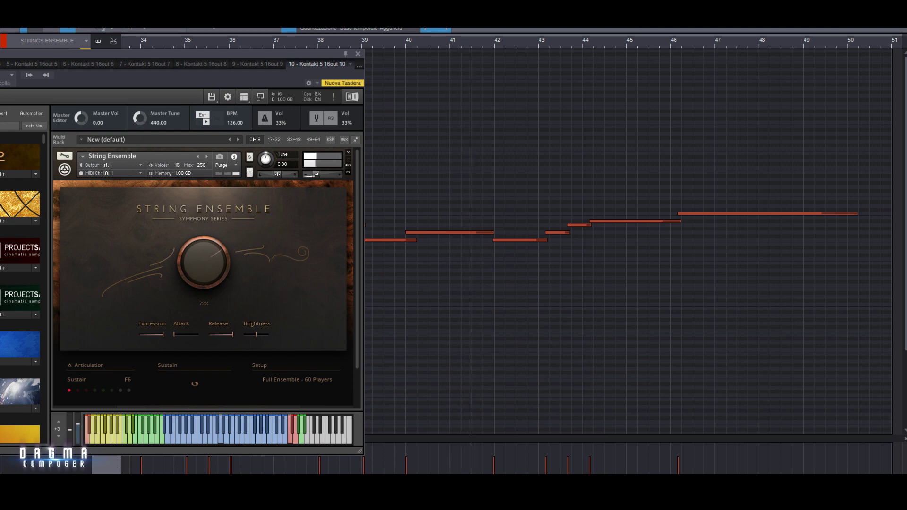
{"action": "left_click_drag", "start_coordinate": [131, 54], "coordinate": [136, 10]}
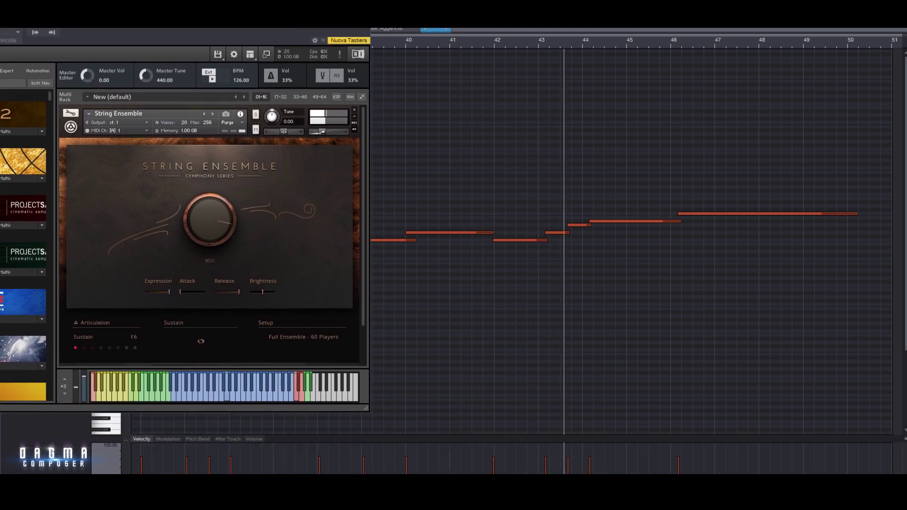
{"action": "left_click", "coordinate": [168, 439]}
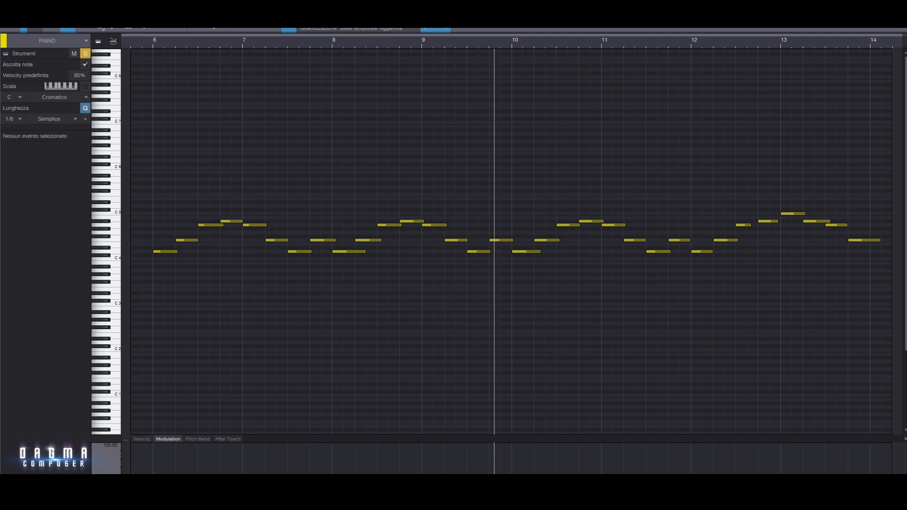
Step: Bring the Piano track's Kontakt instrument into view over its notes, and clear the solo on all tracks
{"action": "key", "text": "F11"}
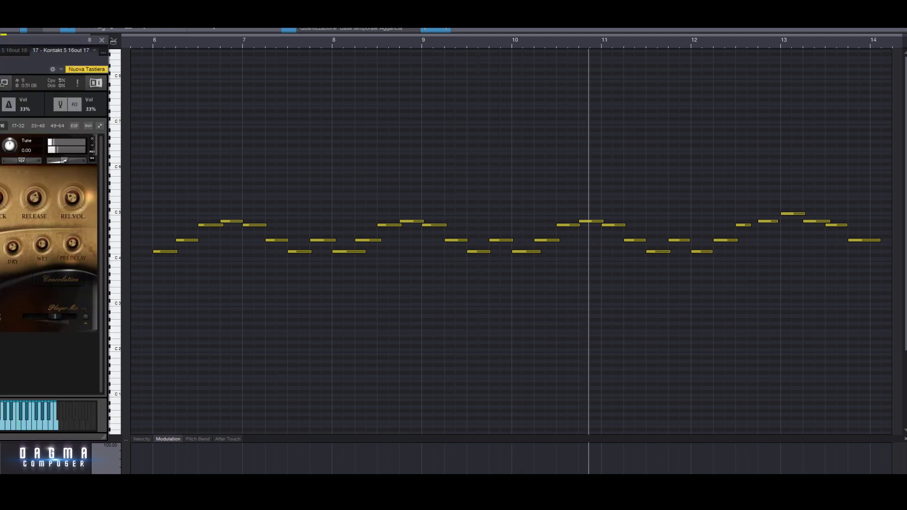
{"action": "left_click_drag", "start_coordinate": [56, 41], "coordinate": [366, 22]}
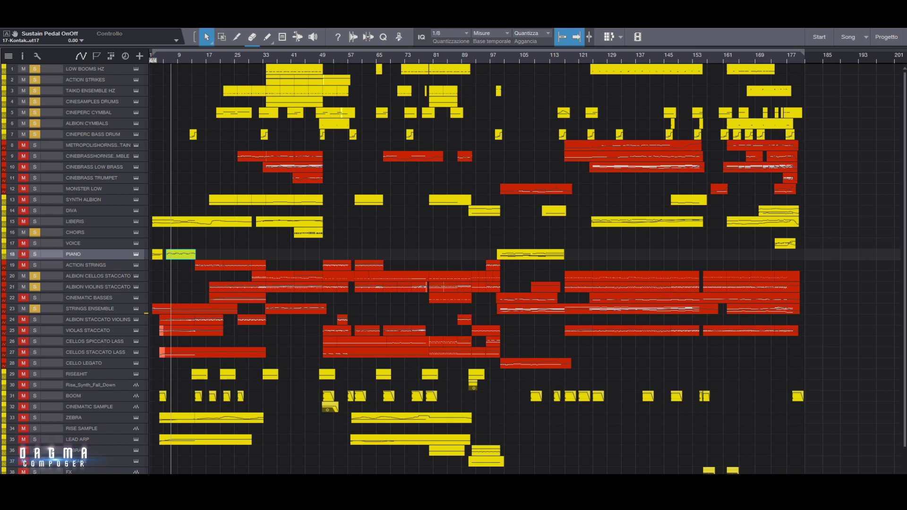
{"action": "key", "text": "ctrl+shift+s"}
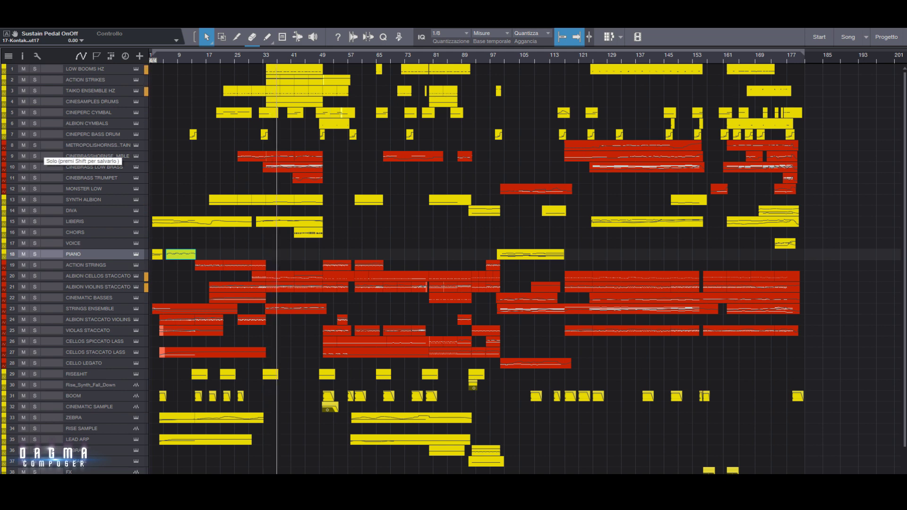
Step: Solo the brass tracks from Metropolis through CineBrass Horns Ensemble, Low Brass and Trumpet to Monster Low
{"action": "left_click", "coordinate": [35, 146]}
{"action": "left_click", "coordinate": [34, 157]}
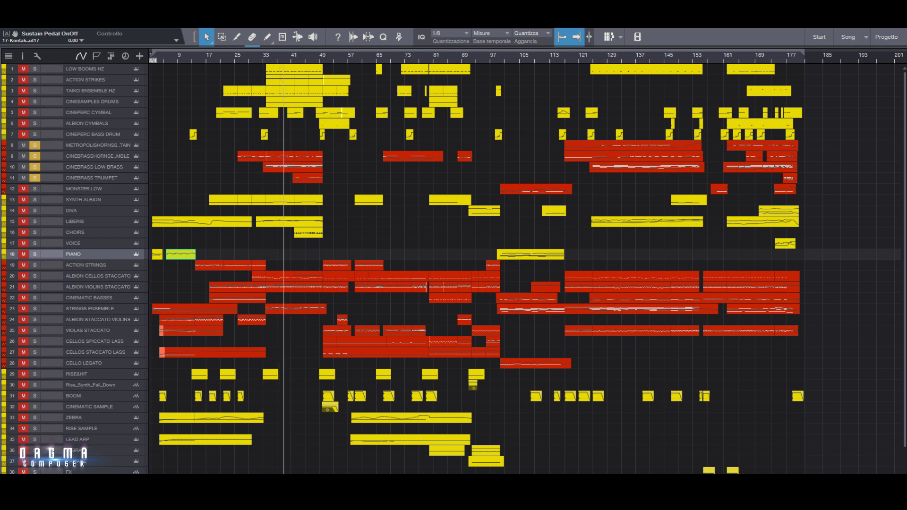
{"action": "left_click", "coordinate": [34, 189]}
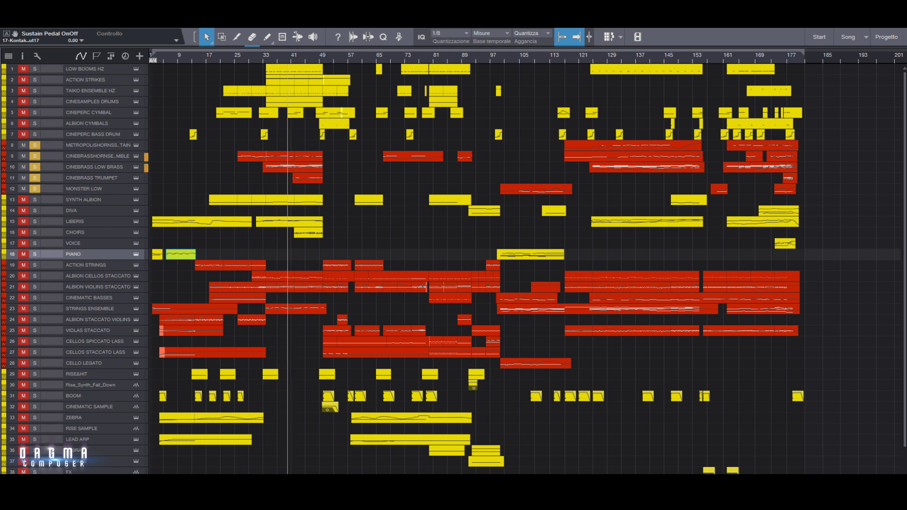
Step: Inspect the CineBrass Low Brass notes from bar 34 and the Low Brass Pads instrument, and return to the arrangement
{"action": "double_click", "coordinate": [293, 167]}
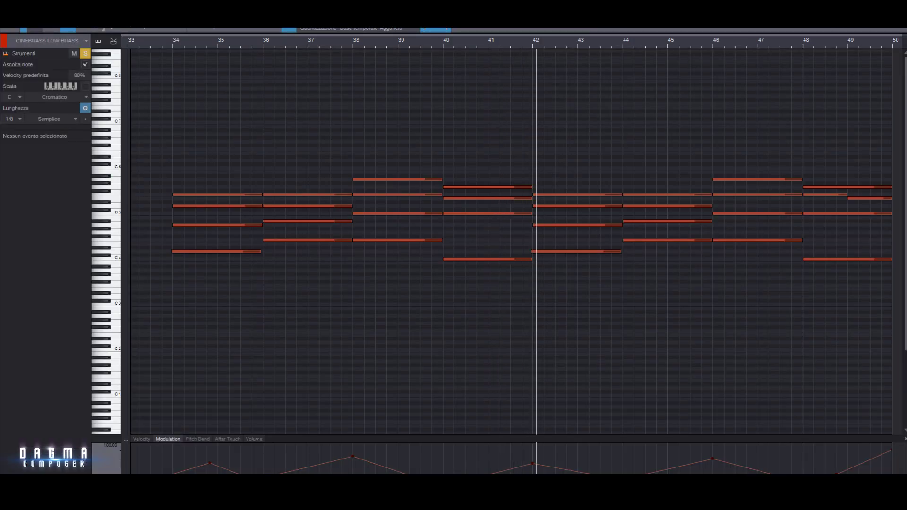
{"action": "key", "text": "shift+F11"}
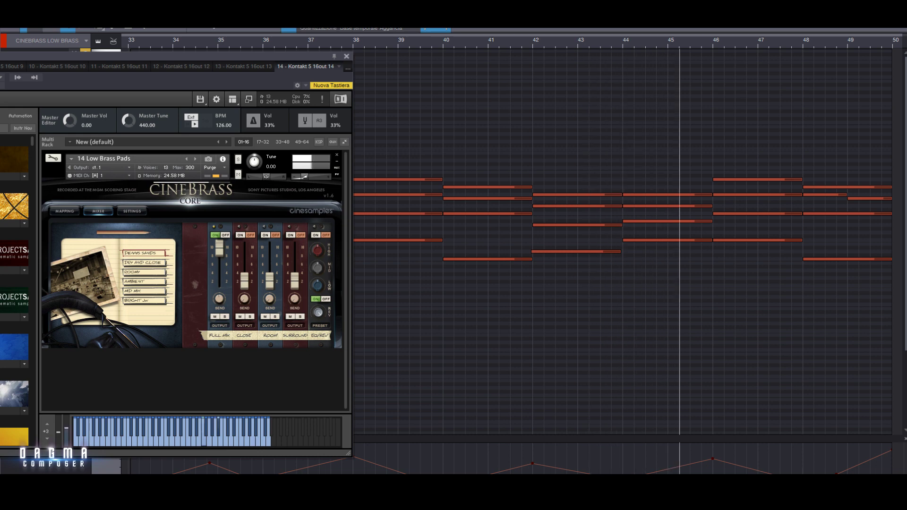
{"action": "key", "text": "shift+F11"}
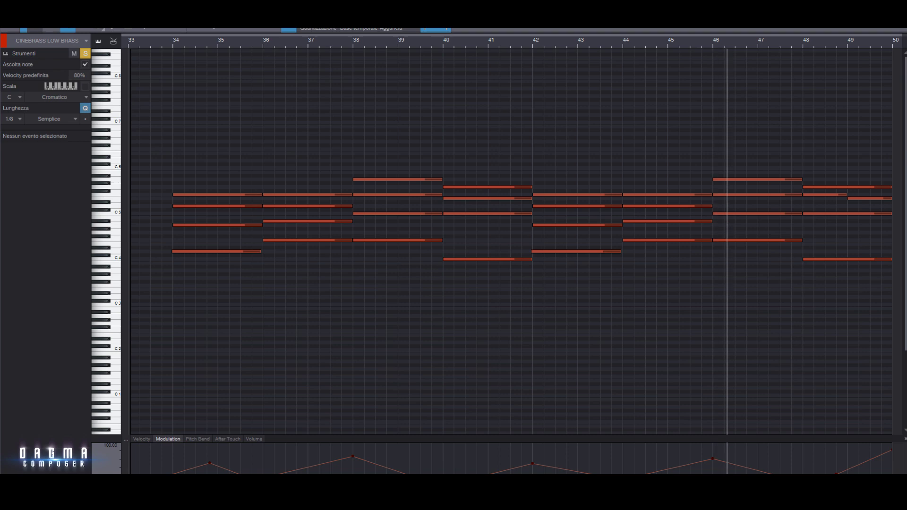
{"action": "key", "text": "F2"}
Step: Inspect the CineBrass Horns Ensemble notes from bar 34 with the Twelve Horn Ensemble instrument placed beside them
{"action": "left_click", "coordinate": [309, 157]}
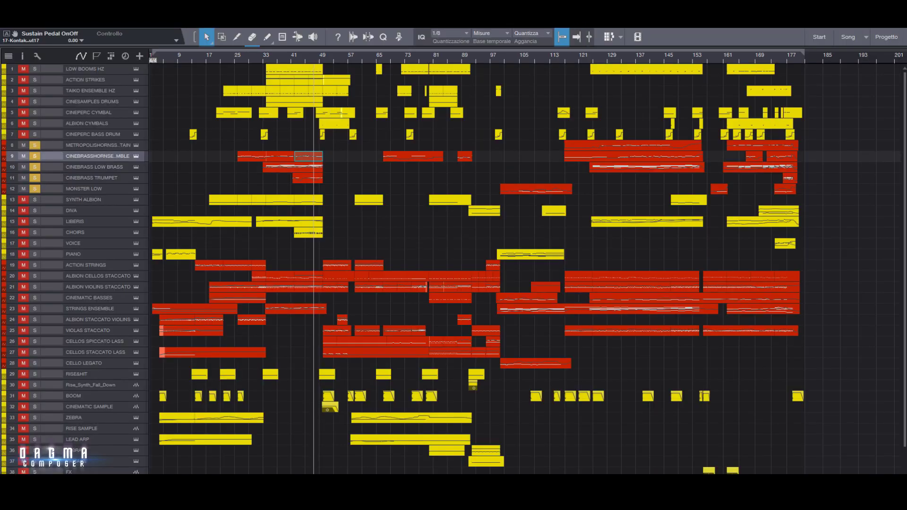
{"action": "key", "text": "space"}
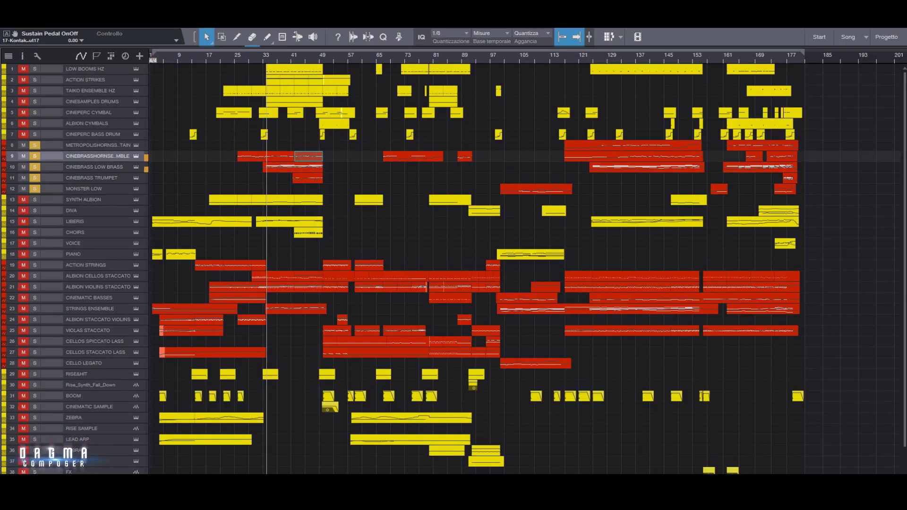
{"action": "key", "text": "F2"}
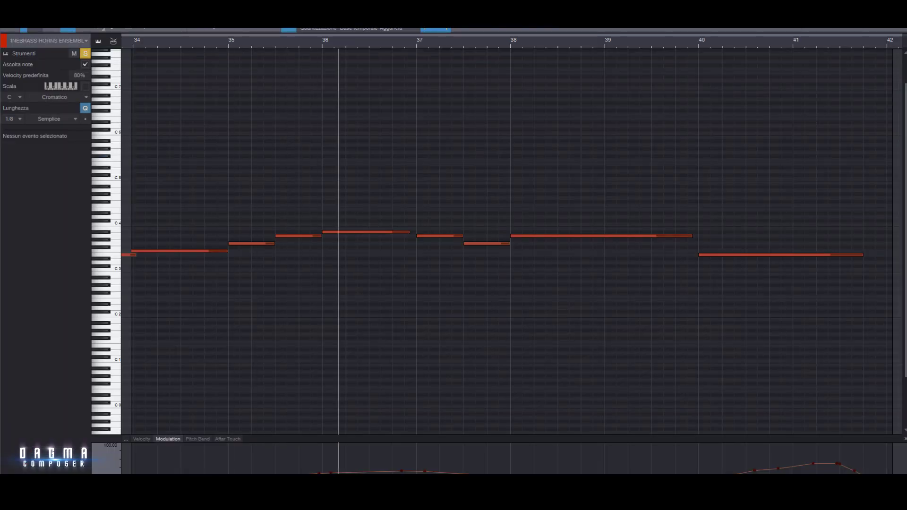
{"action": "left_click", "coordinate": [5, 53]}
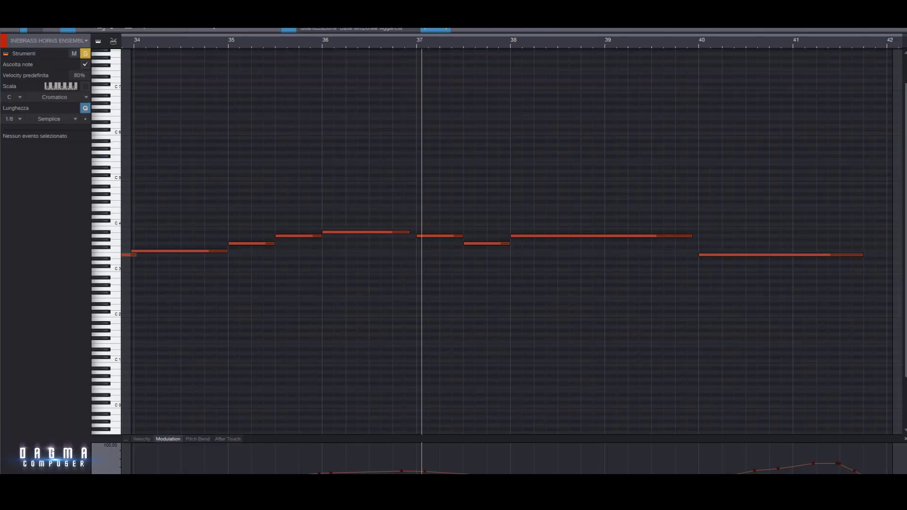
{"action": "left_click_drag", "start_coordinate": [322, 67], "coordinate": [125, 37]}
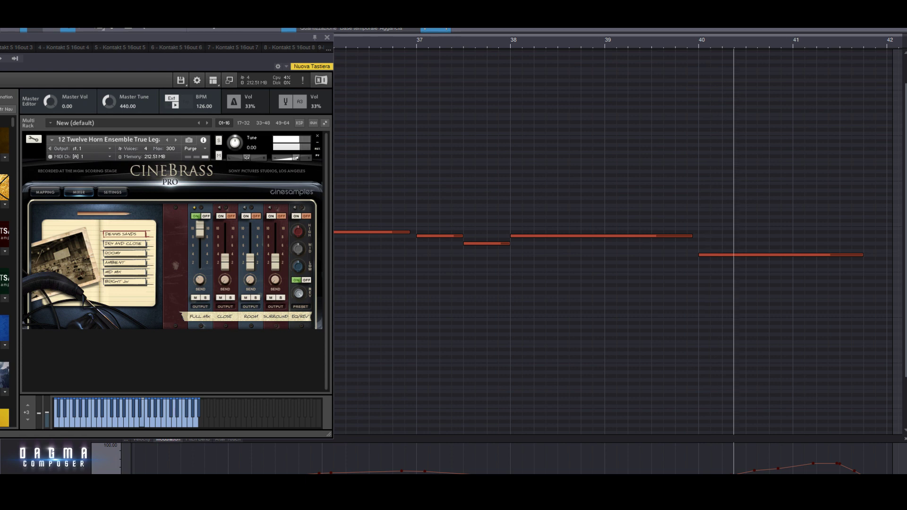
Step: Review the horns' following notes from bar 42 to bar 50 beside the instrument, and return to the arrangement
{"action": "key", "text": "w"}
{"action": "key", "text": "w"}
{"action": "key", "text": "w"}
{"action": "key", "text": "w"}
{"action": "key", "text": "w"}
{"action": "key", "text": "minus"}
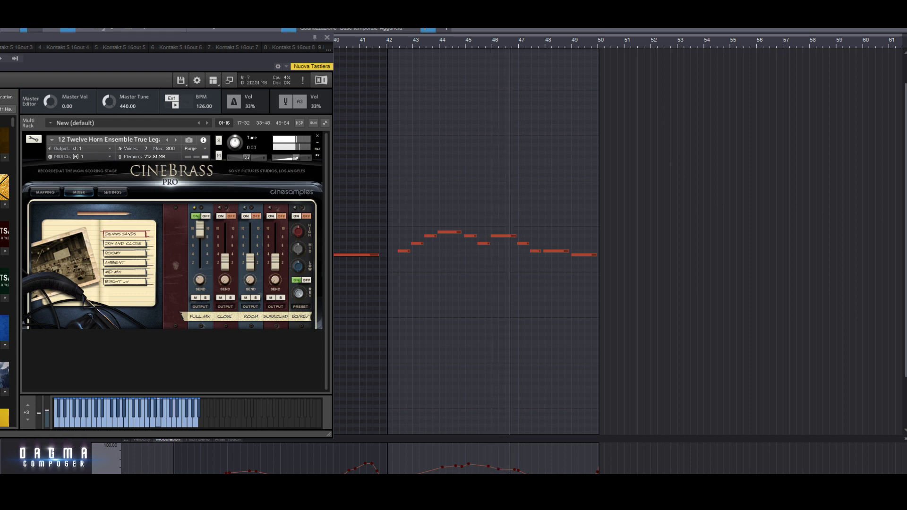
{"action": "key", "text": "Escape"}
{"action": "key", "text": "F2"}
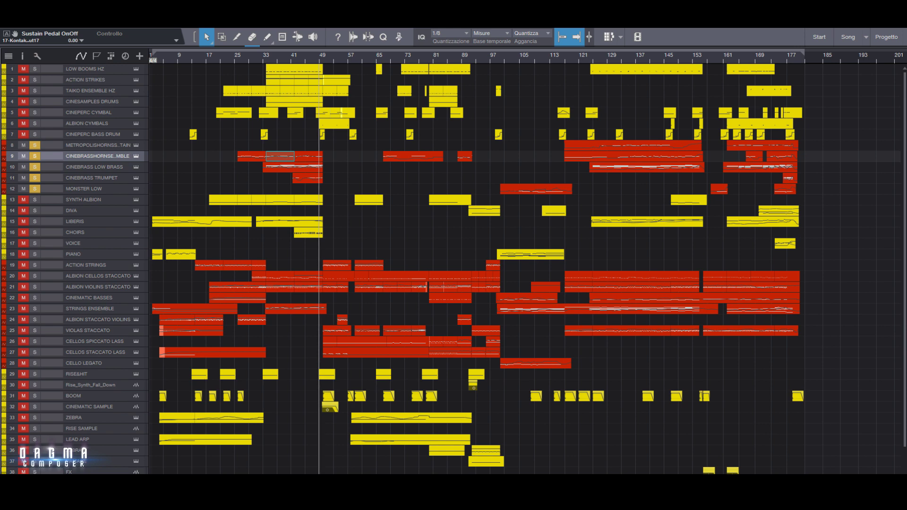
Step: Replace the brass solo with a solo on all string tracks, from Action Strings to Cello Legato, during playback
{"action": "key", "text": "space"}
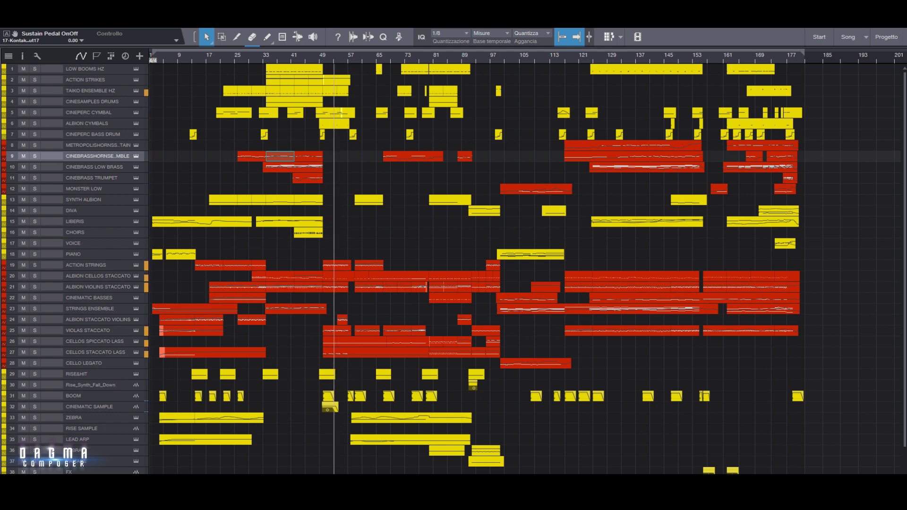
{"action": "left_click", "coordinate": [34, 265]}
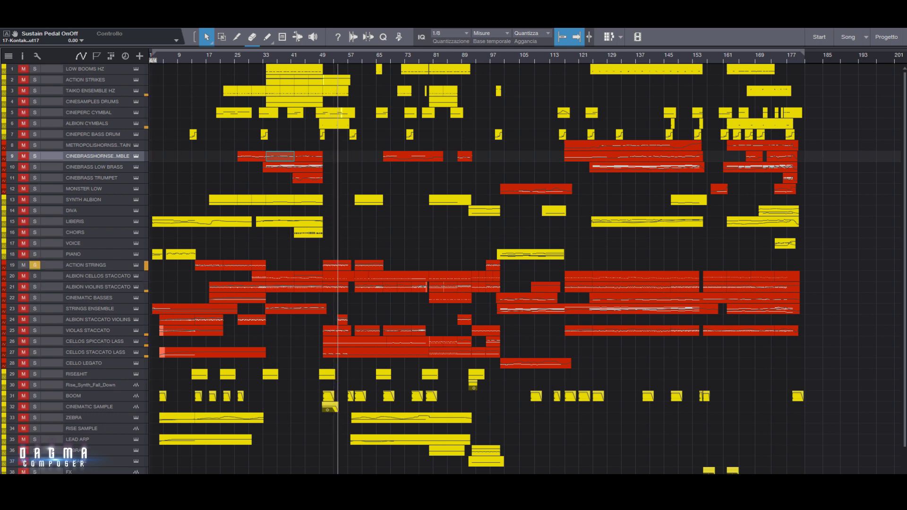
{"action": "left_click", "coordinate": [35, 288]}
{"action": "left_click", "coordinate": [35, 299]}
{"action": "left_click", "coordinate": [34, 310]}
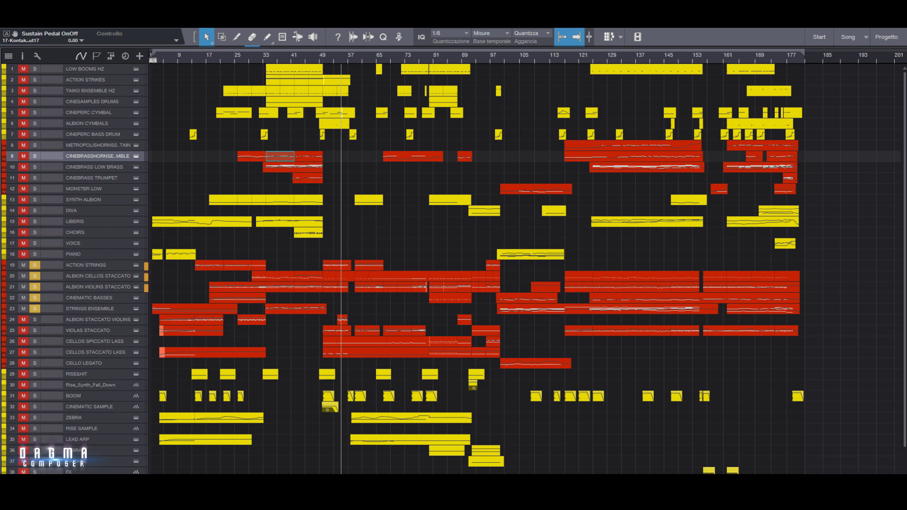
{"action": "left_click", "coordinate": [34, 320]}
{"action": "left_click", "coordinate": [34, 331]}
{"action": "left_click_drag", "start_coordinate": [35, 331], "coordinate": [34, 363]}
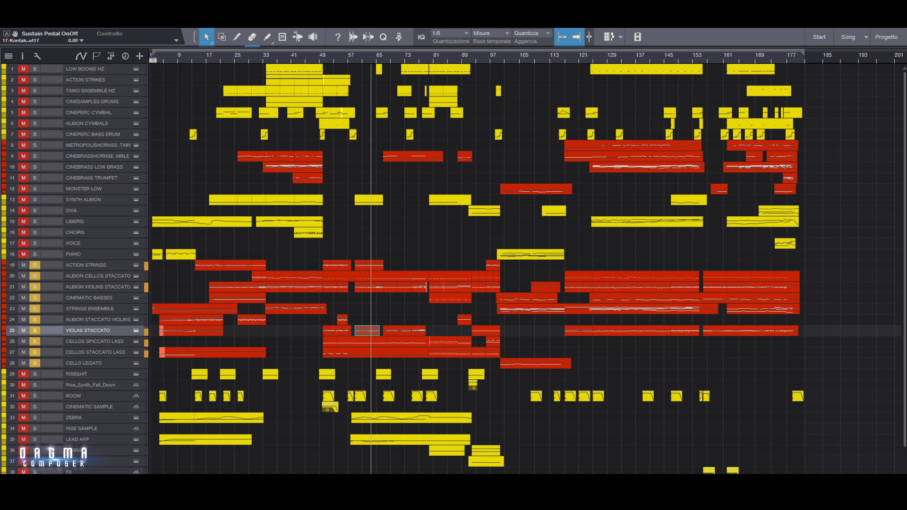
Step: Inspect the CineBrass Horns Ensemble notes from bar 67, and add the Low Booms HZ and Action Strikes tracks to the solo
{"action": "double_click", "coordinate": [391, 287]}
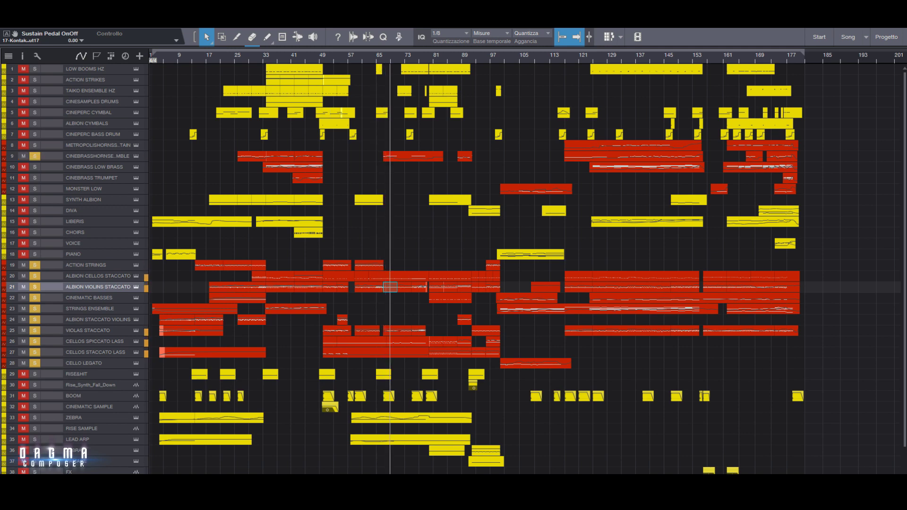
{"action": "double_click", "coordinate": [413, 156]}
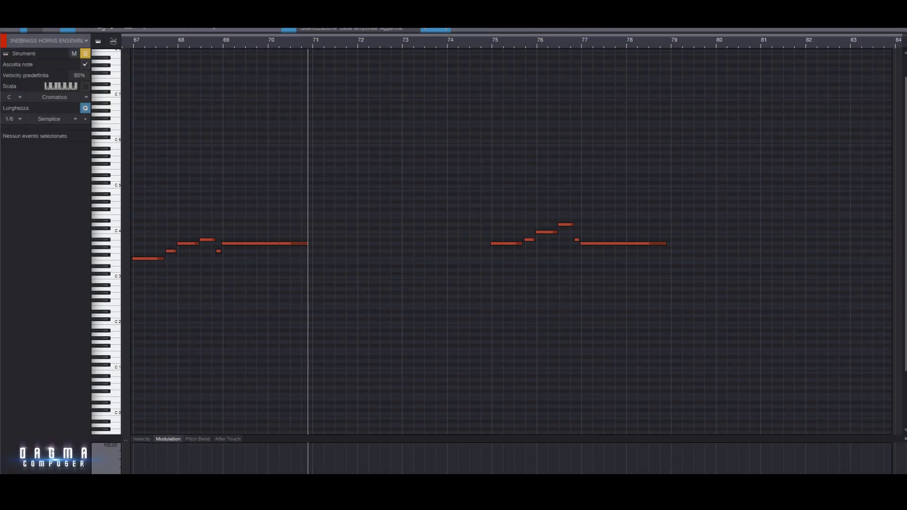
{"action": "key", "text": "F2"}
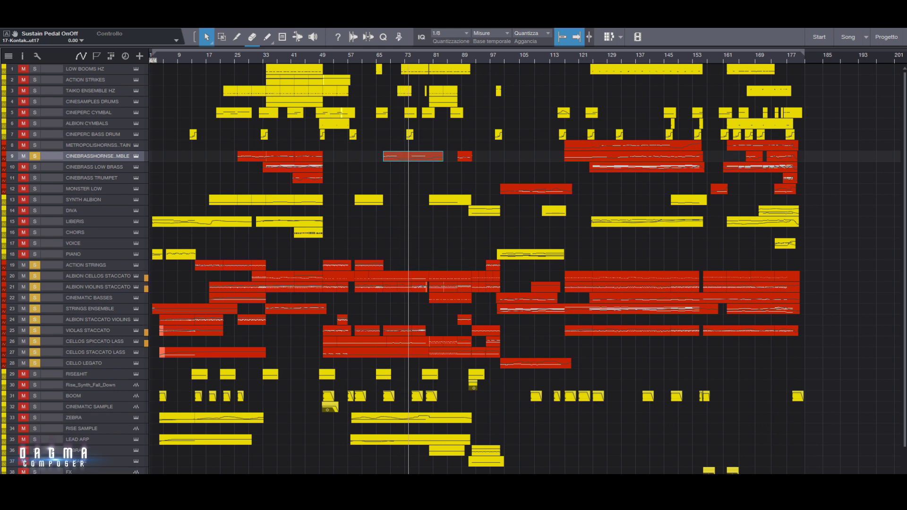
{"action": "left_click", "coordinate": [34, 69]}
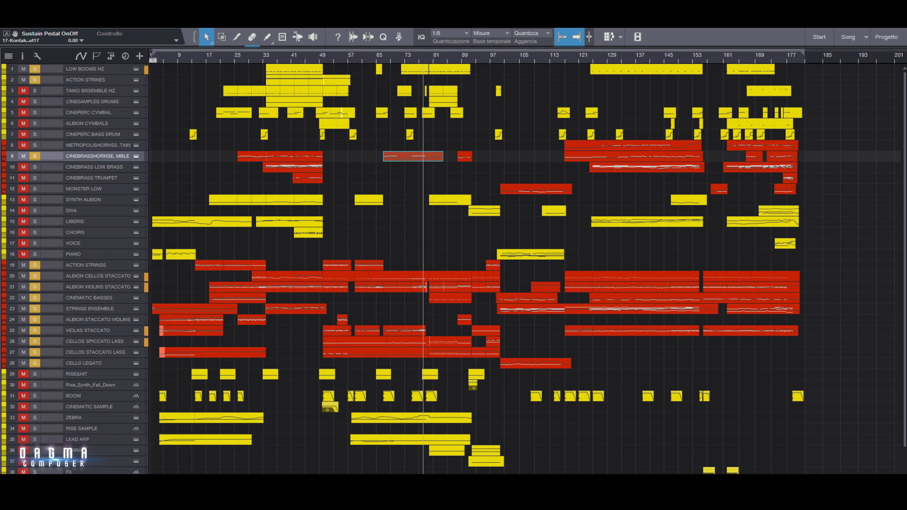
{"action": "key", "text": "space"}
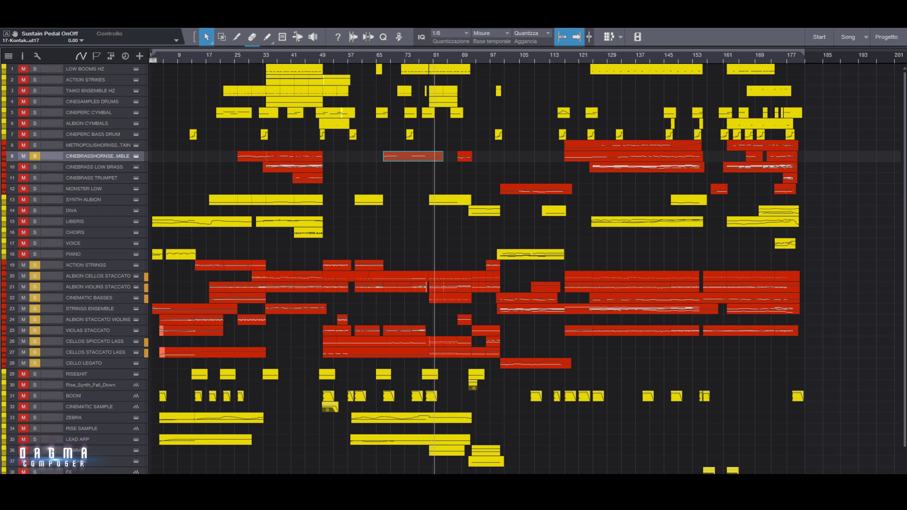
Step: Inspect the Cellos Spiccato LASS notes from bar 80 and its Cellos Full Spiccato instrument, and close the instrument
{"action": "left_click", "coordinate": [441, 342]}
{"action": "key", "text": "F2"}
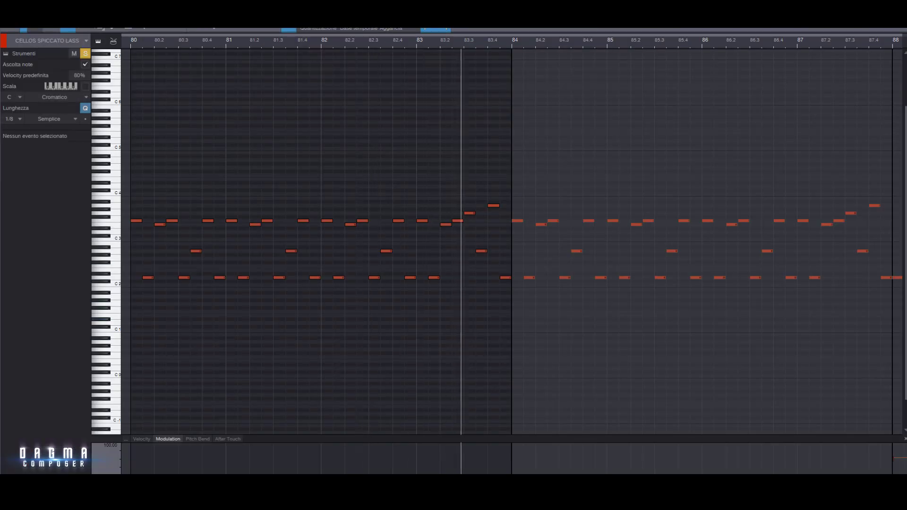
{"action": "key", "text": "F11"}
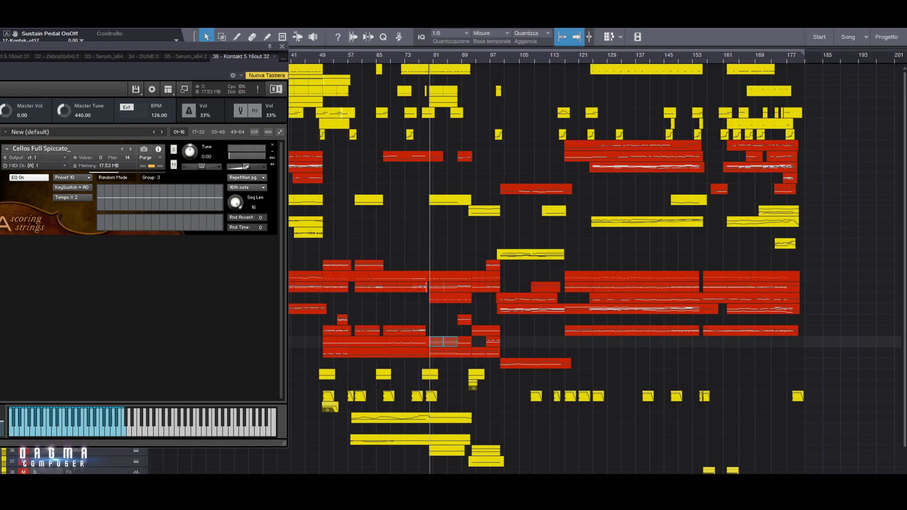
{"action": "key", "text": "F11"}
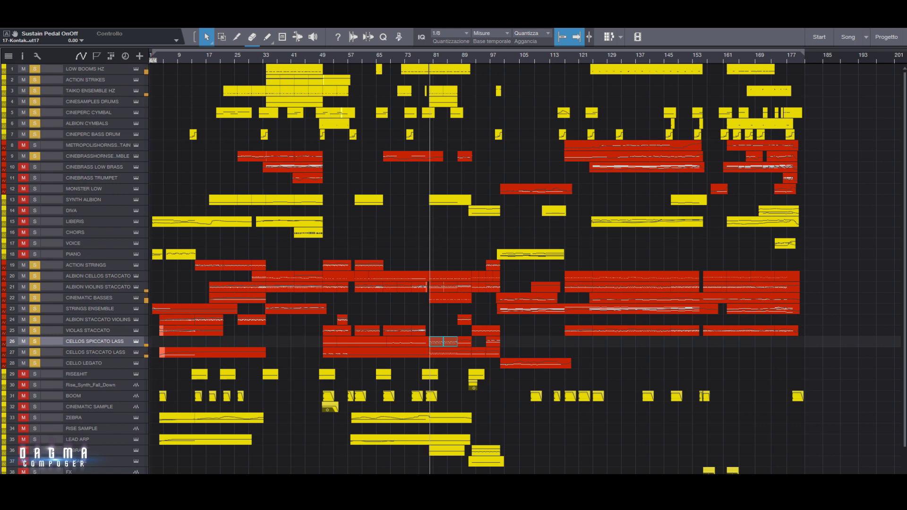
Step: Inspect the Taiko Ensemble HZ notes from bar 84 to bar 88, and return to the arrangement
{"action": "key", "text": "e"}
{"action": "key", "text": "e"}
{"action": "key", "text": "e"}
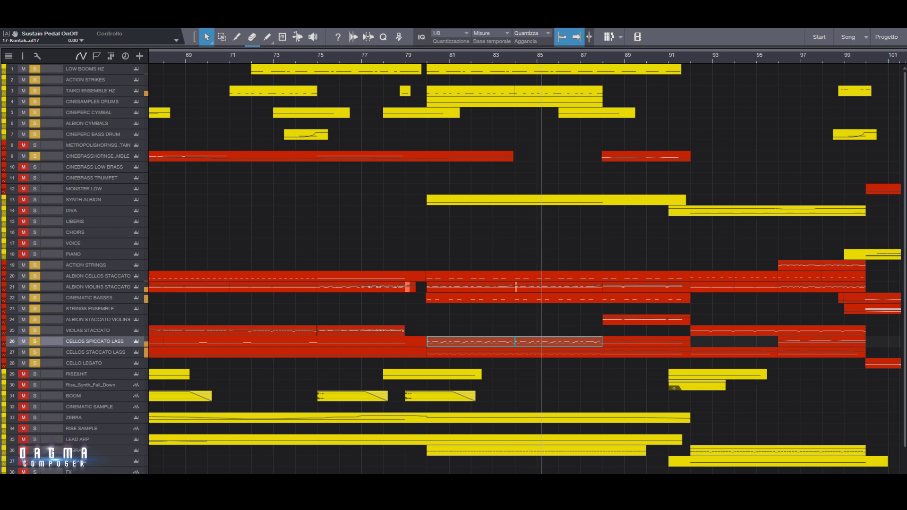
{"action": "double_click", "coordinate": [559, 91]}
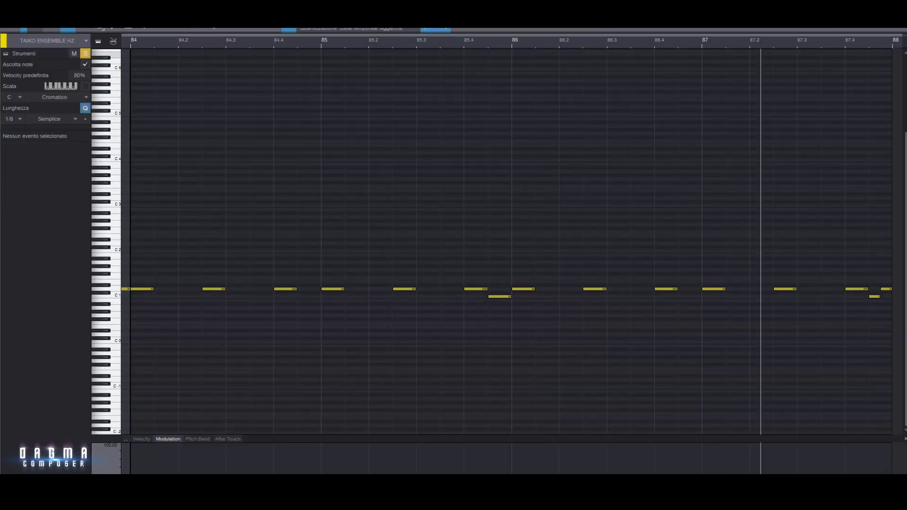
{"action": "left_click", "coordinate": [896, 8]}
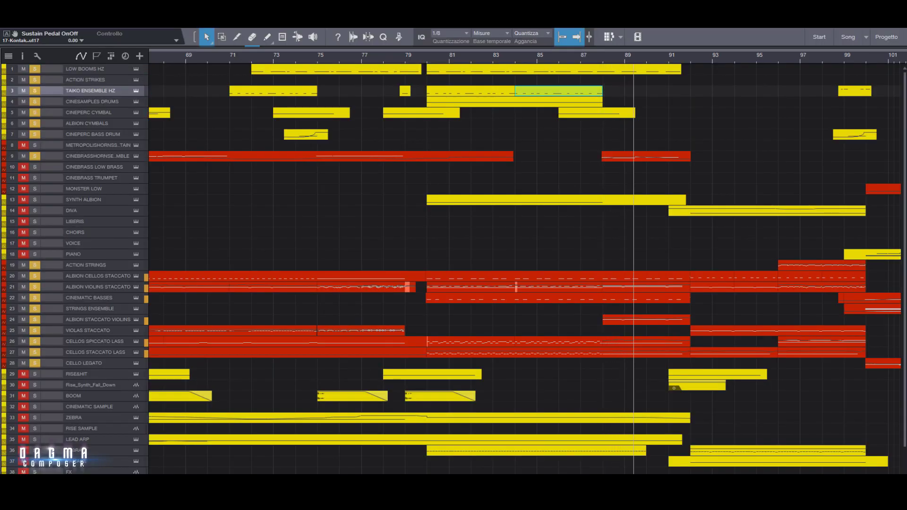
Step: Review the Albion Violins Staccato notes from bar 88, return to the arrangement and clear the solo on all tracks
{"action": "left_click", "coordinate": [646, 287]}
{"action": "key", "text": "F2"}
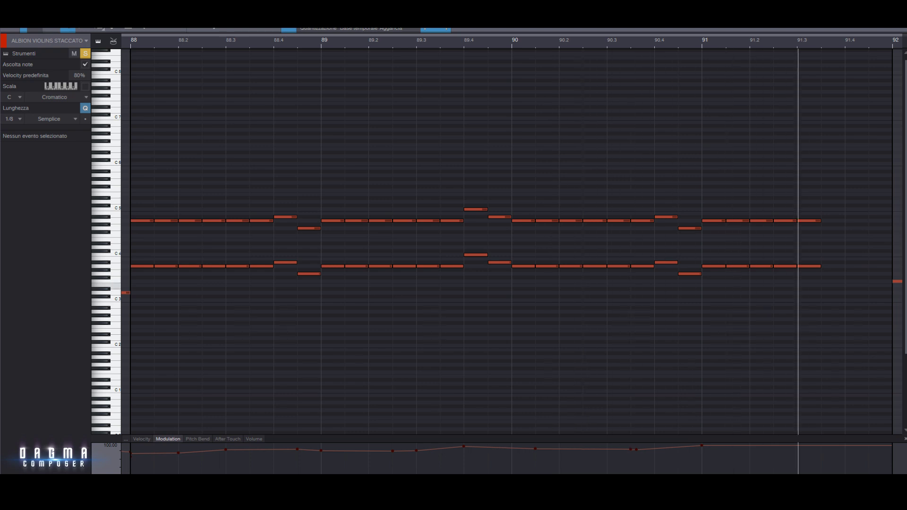
{"action": "key", "text": "F2"}
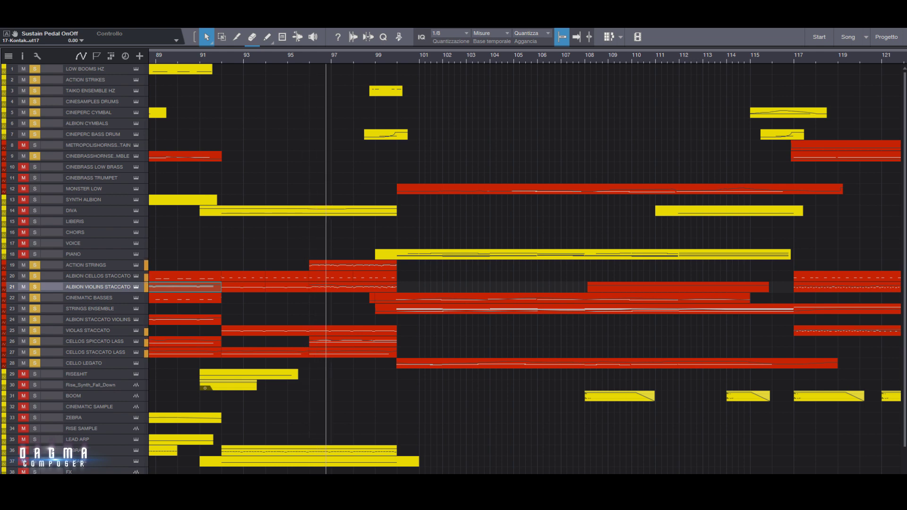
{"action": "key", "text": "shift+s"}
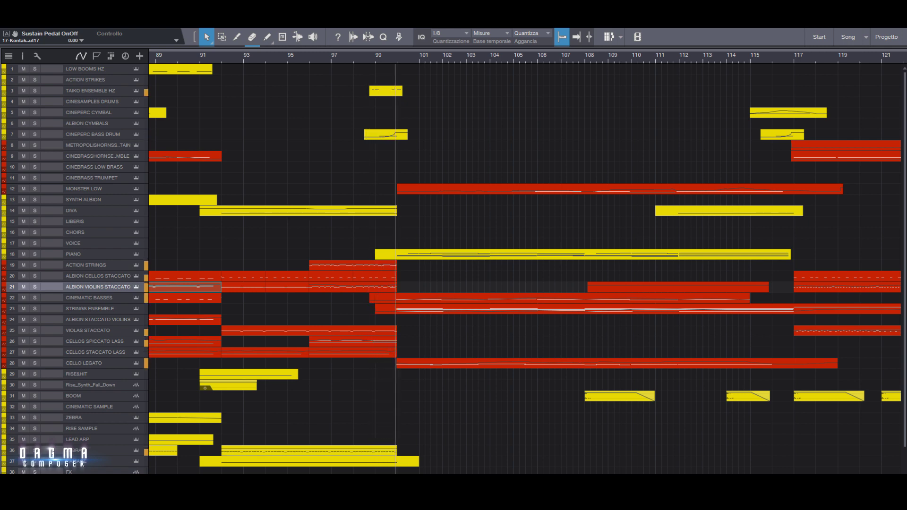
Step: Show the Piano track's later notes up to bar 116 with its Steinway 1928 instrument moved aside to reveal them
{"action": "key", "text": "space"}
{"action": "scroll", "coordinate": [524, 269], "scroll_direction": "down", "scroll_amount": 2}
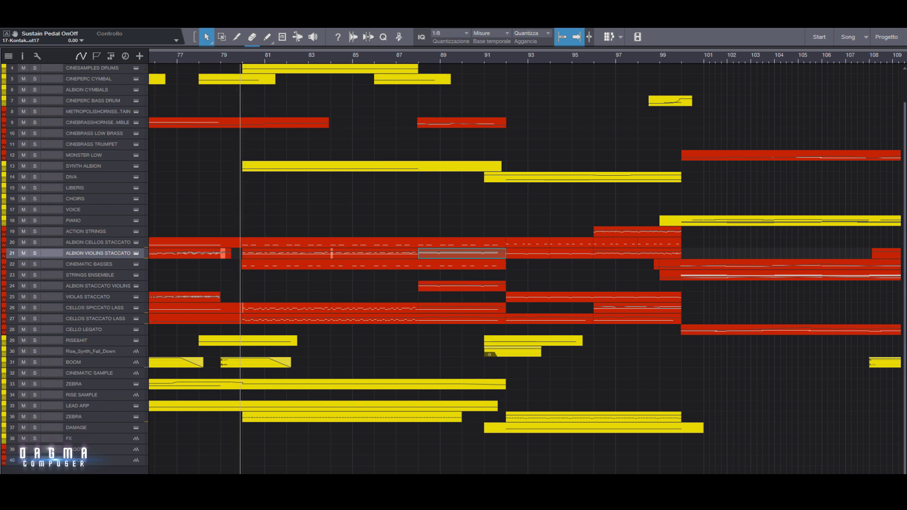
{"action": "scroll", "coordinate": [525, 269], "scroll_direction": "right", "scroll_amount": 5}
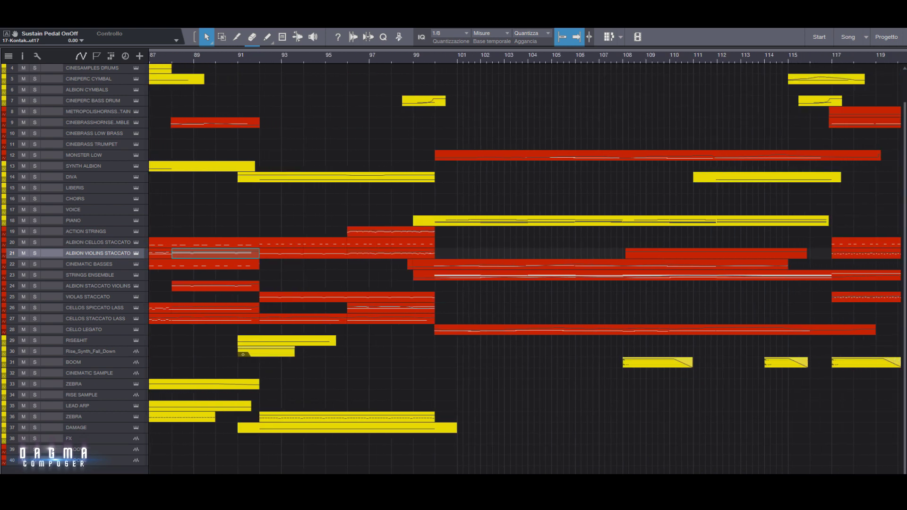
{"action": "scroll", "coordinate": [525, 270], "scroll_direction": "right", "scroll_amount": 6}
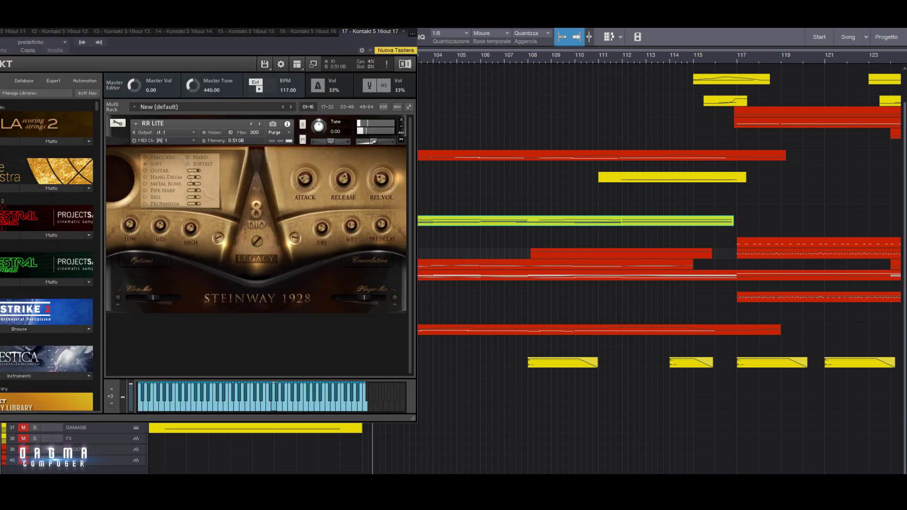
{"action": "key", "text": "F2"}
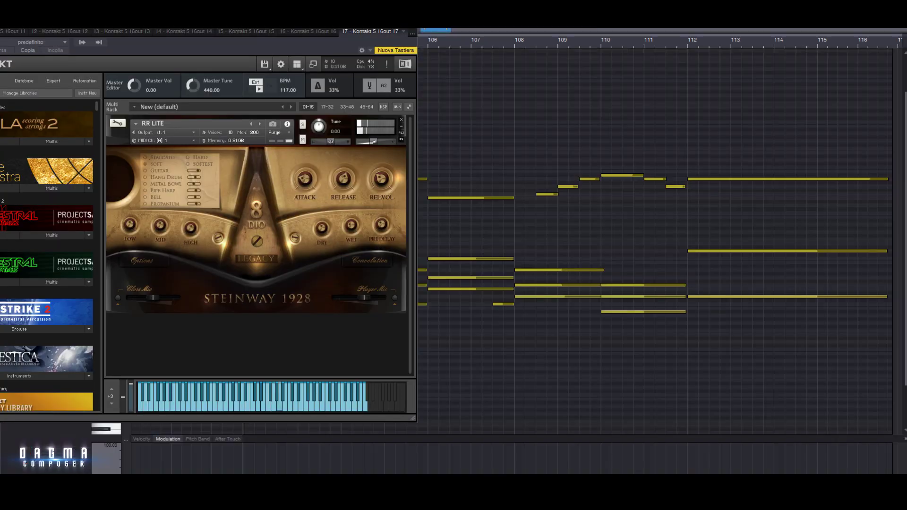
{"action": "left_click_drag", "start_coordinate": [326, 23], "coordinate": [175, 17]}
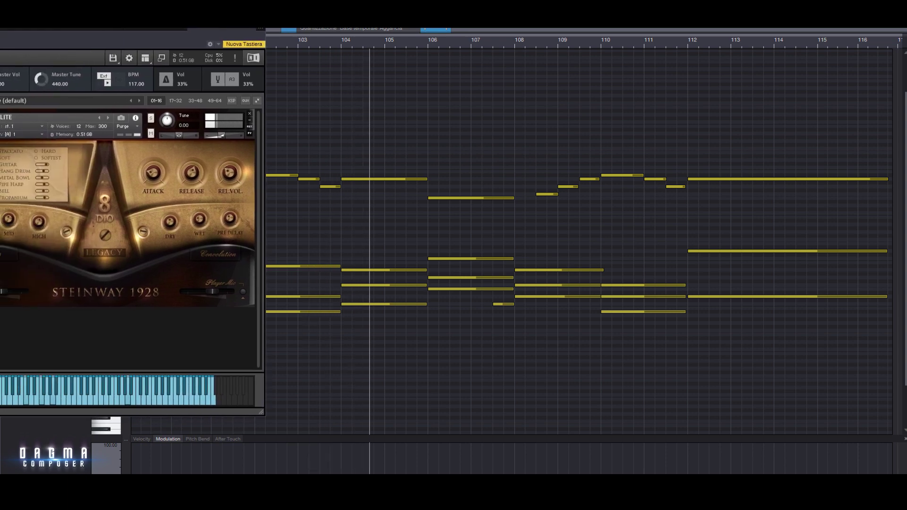
Step: Show the Piano notes' velocities with the Steinway 1928 instrument fully in view, close the instrument and return to the arrangement
{"action": "left_click", "coordinate": [141, 440]}
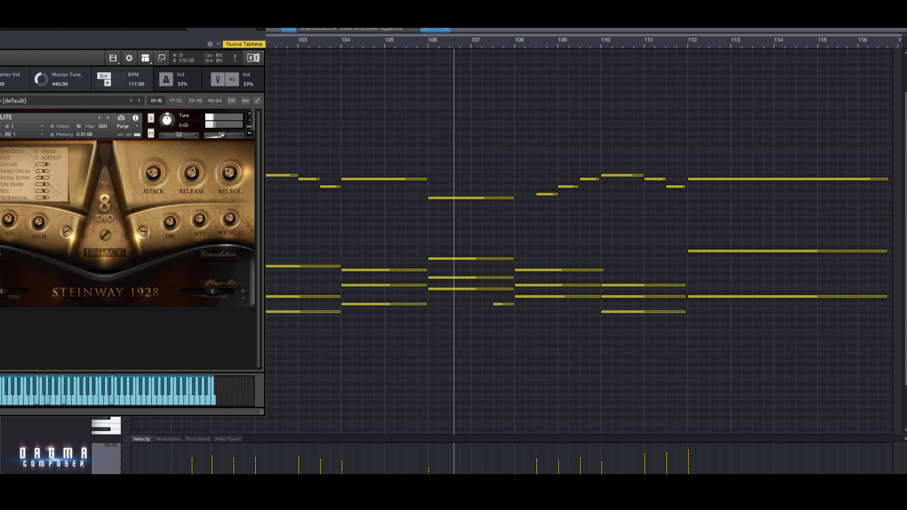
{"action": "left_click_drag", "start_coordinate": [174, 17], "coordinate": [232, 13]}
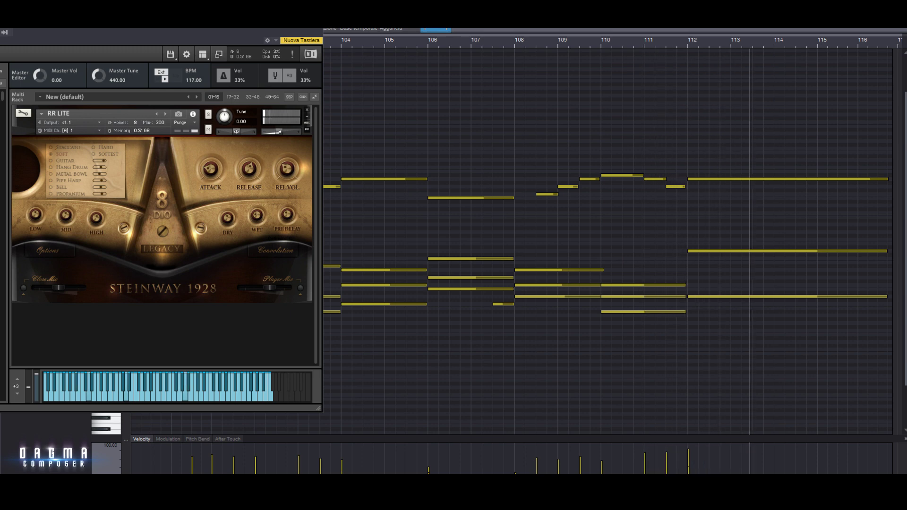
{"action": "key", "text": "alt+F4"}
{"action": "key", "text": "space"}
{"action": "key", "text": "F2"}
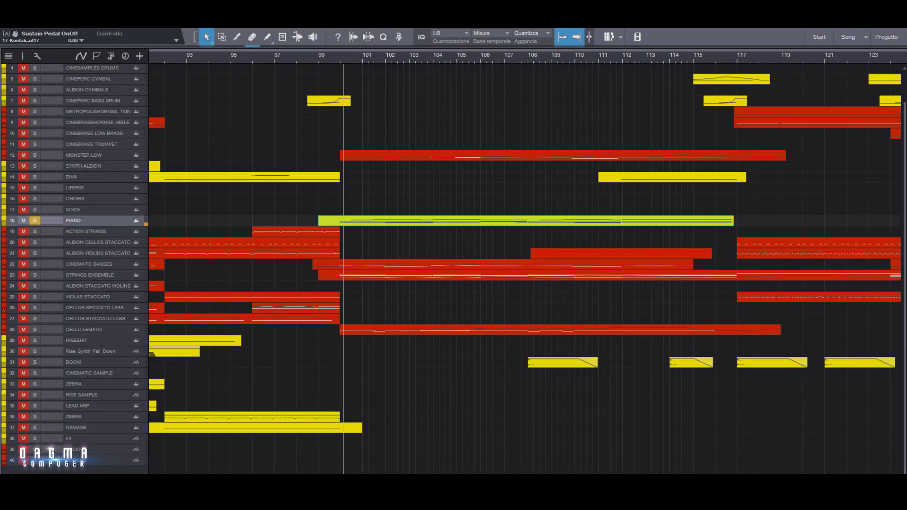
Step: Solo the Cinematic Basses, Strings Ensemble and Cello Legato tracks together with Piano
{"action": "left_click", "coordinate": [34, 264]}
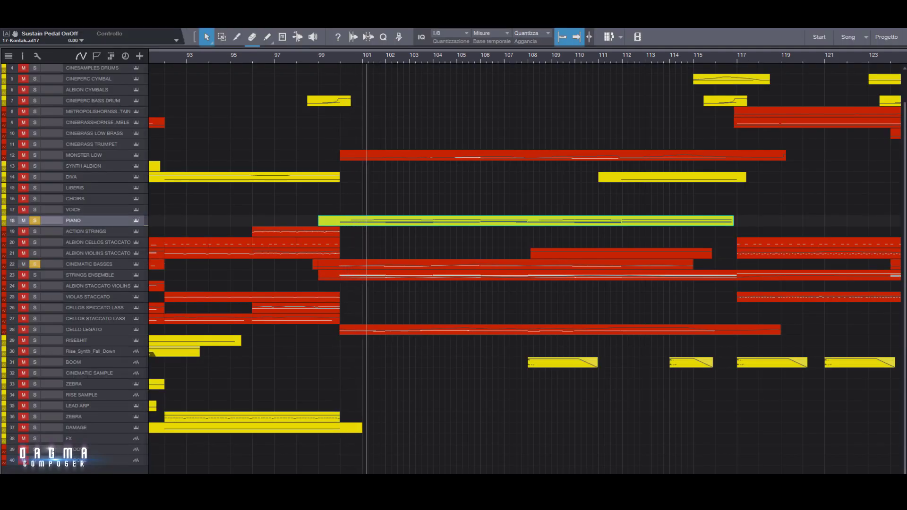
{"action": "left_click", "coordinate": [34, 275]}
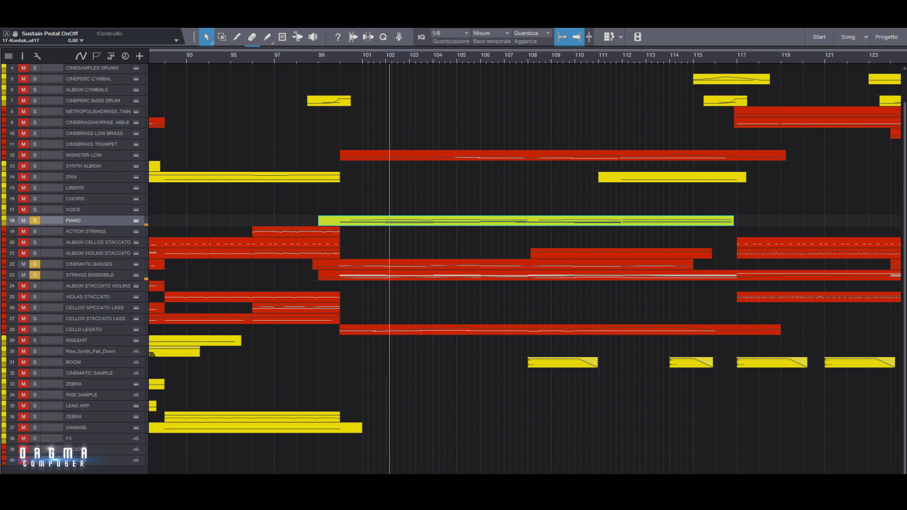
{"action": "left_click", "coordinate": [34, 329]}
Step: Inspect the Cello Legato notes from bar 100 and its Cinematic Studio Strings instrument, and close the instrument
{"action": "double_click", "coordinate": [425, 330]}
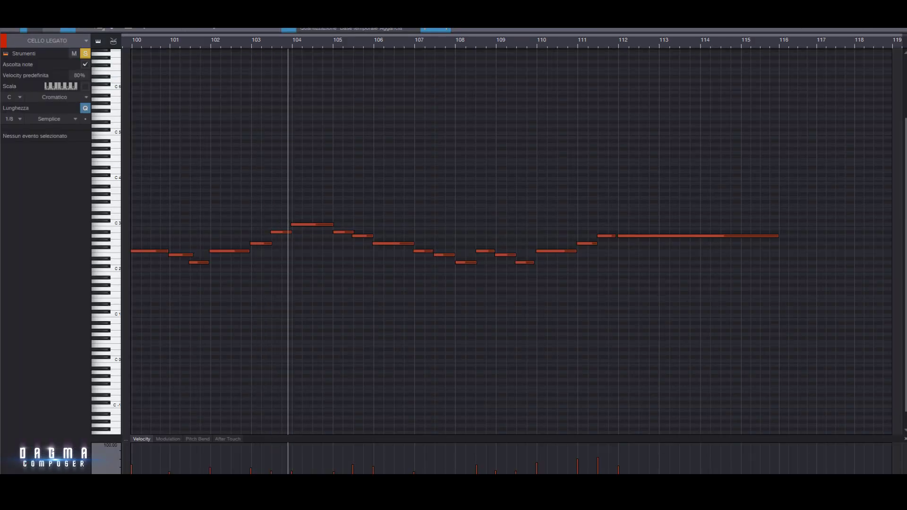
{"action": "key", "text": "F11"}
{"action": "left_click_drag", "start_coordinate": [425, 24], "coordinate": [78, 25]}
{"action": "left_click", "coordinate": [168, 439]}
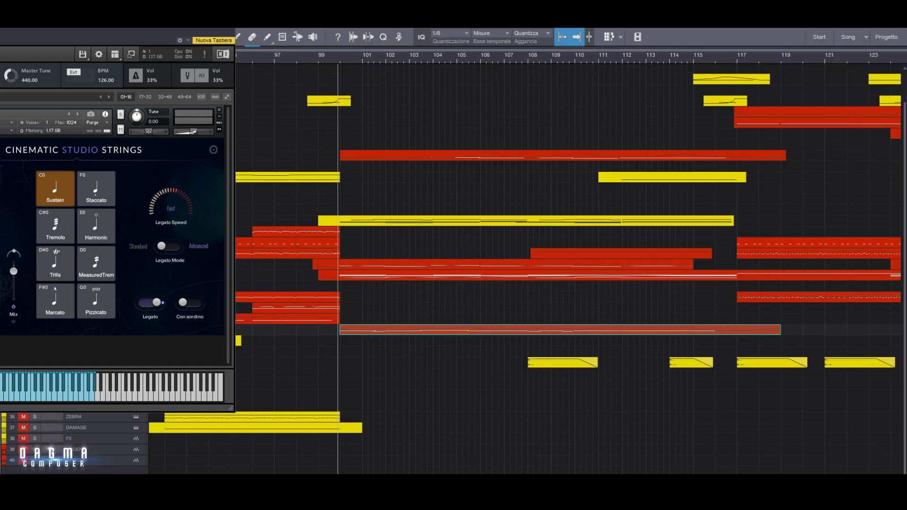
{"action": "key", "text": "shift+F11"}
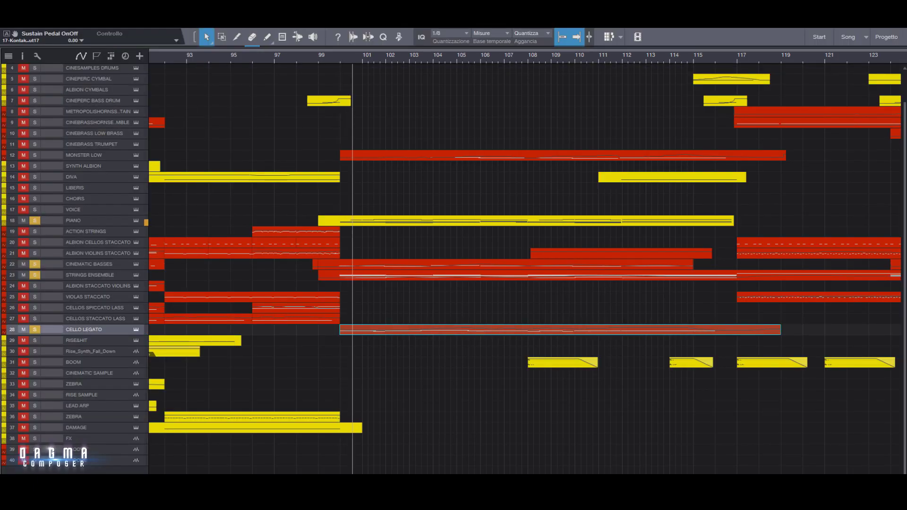
Step: Inspect the Strings Ensemble notes from bar 102 to bar 115 and its String Ensemble instrument, and return to the arrangement
{"action": "key", "text": "s"}
{"action": "double_click", "coordinate": [526, 275]}
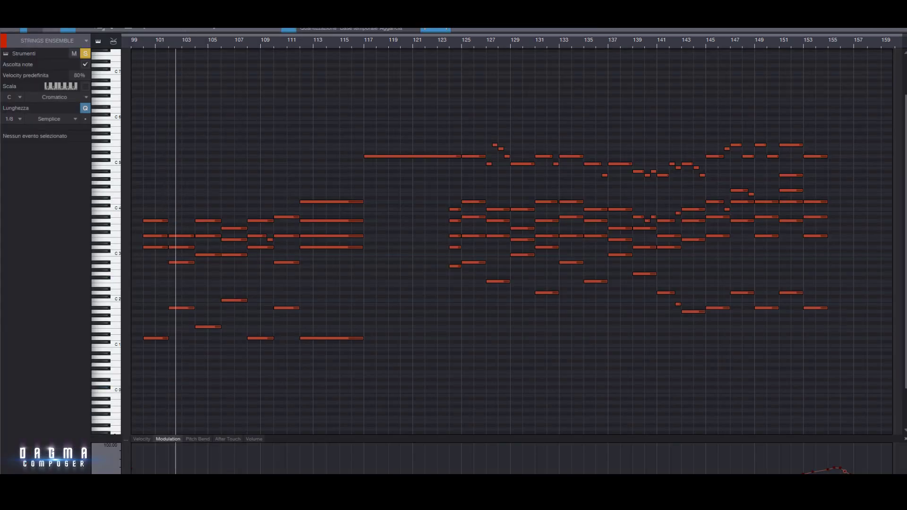
{"action": "key", "text": "e"}
{"action": "key", "text": "e"}
{"action": "key", "text": "e"}
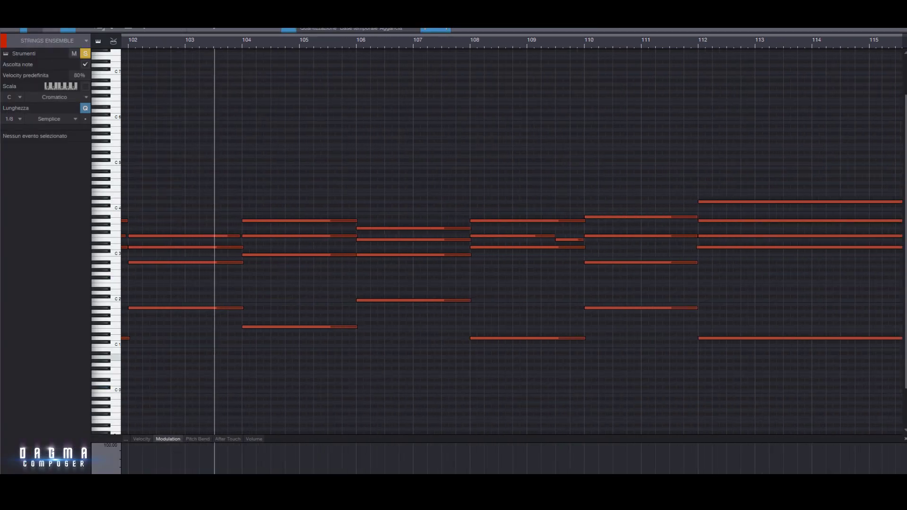
{"action": "key", "text": "F11"}
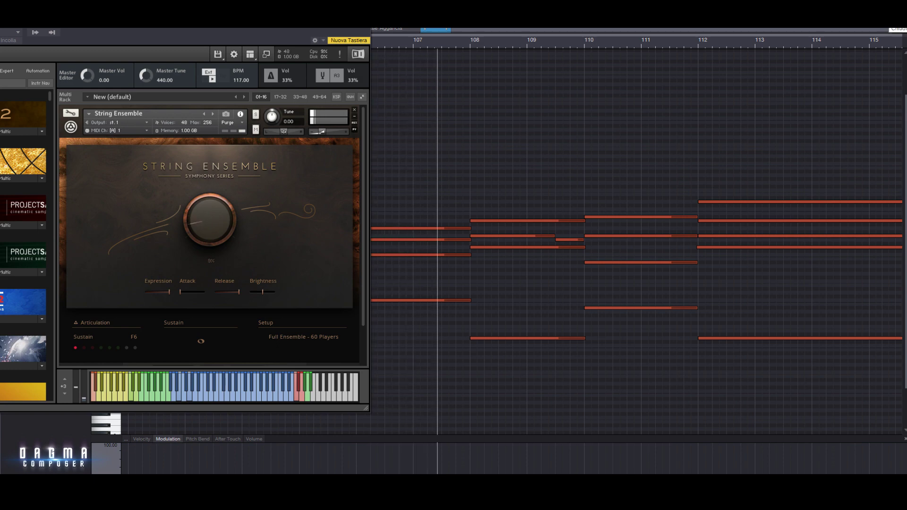
{"action": "left_click", "coordinate": [902, 18]}
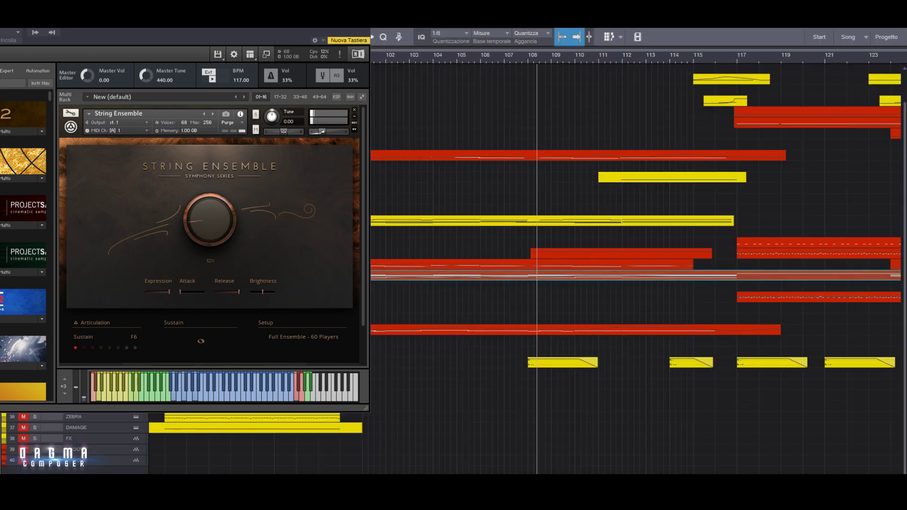
{"action": "left_click", "coordinate": [365, 21]}
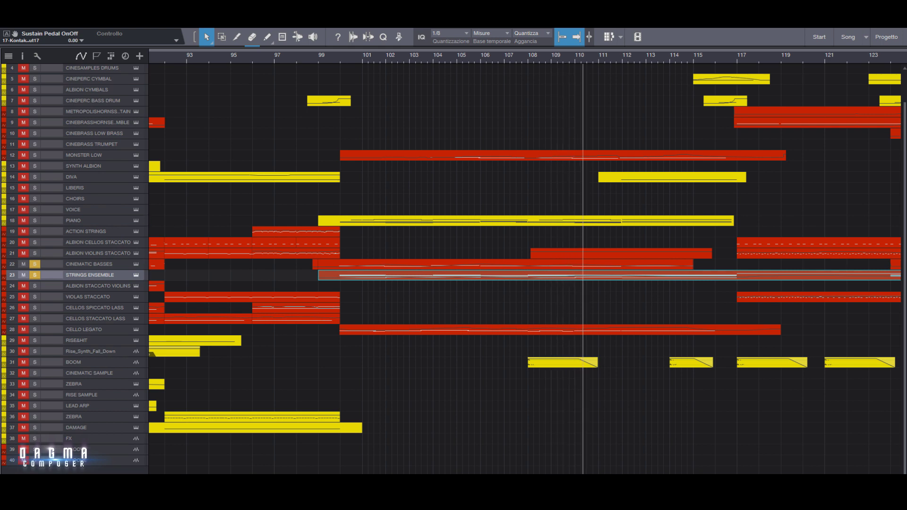
Step: Inspect the Cinematic Basses notes from bar 99 to bar 115 and its Basses instrument, return to the arrangement and stop playback
{"action": "double_click", "coordinate": [529, 265]}
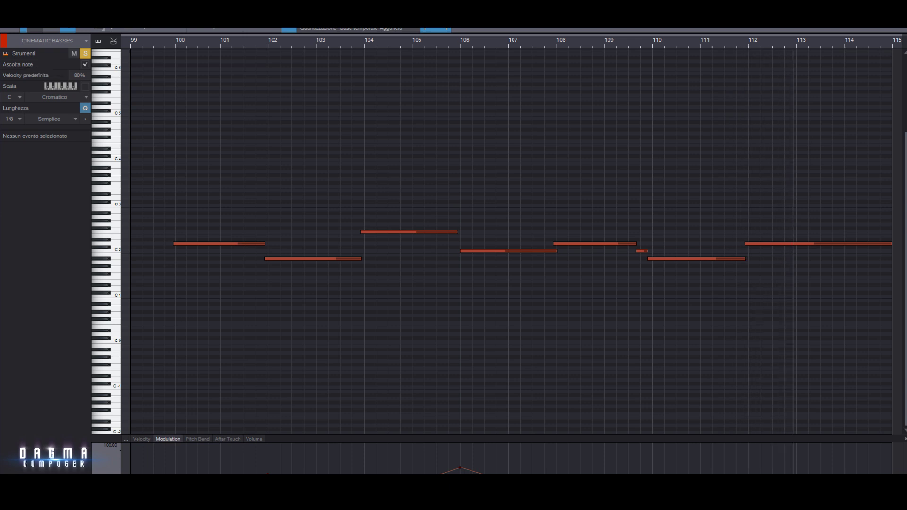
{"action": "key", "text": "F11"}
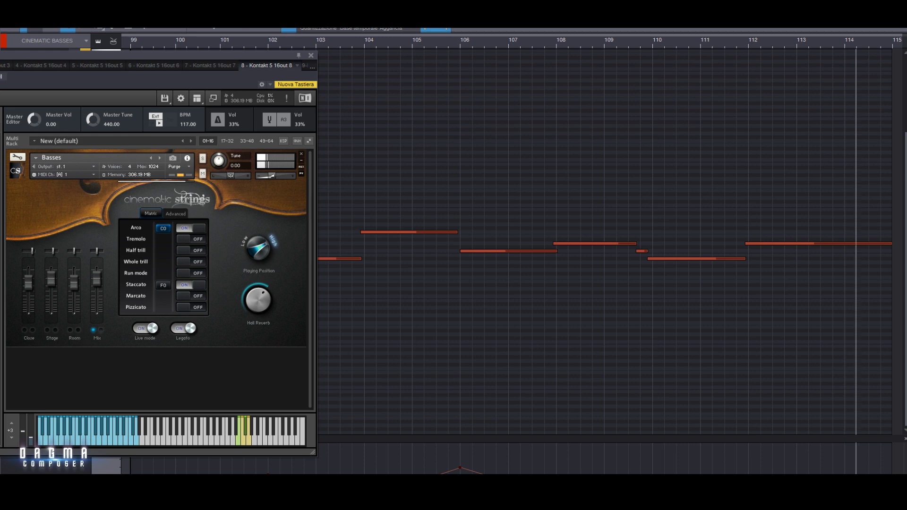
{"action": "key", "text": "F11"}
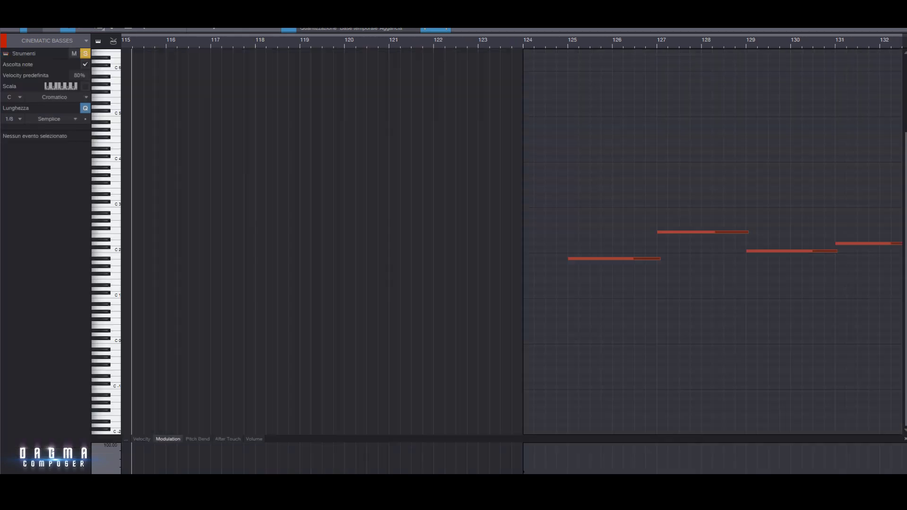
{"action": "key", "text": "F2"}
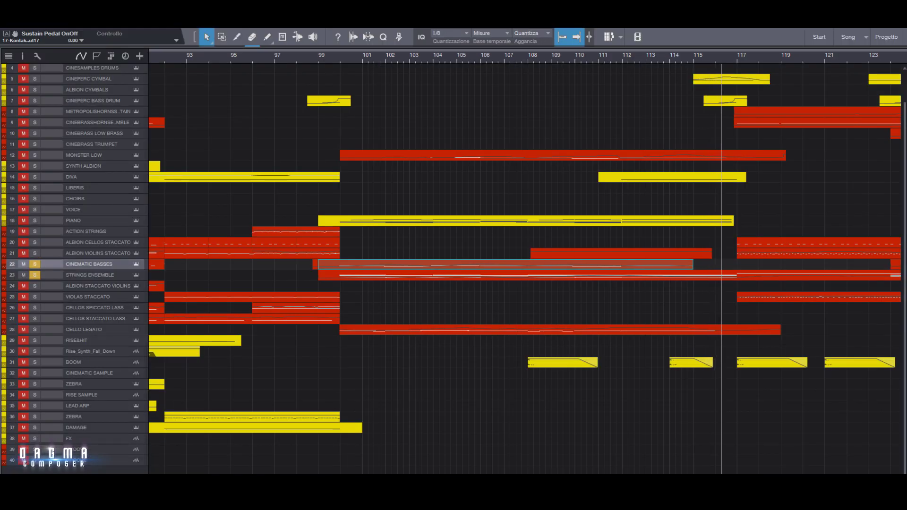
{"action": "key", "text": "space"}
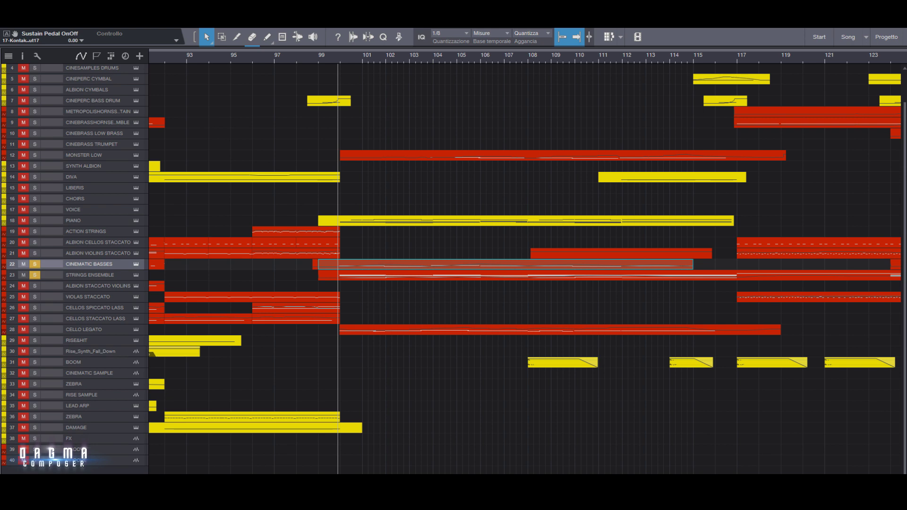
Step: Play the section from about bar 100 with all tracks unsoloed and the Piano track unmuted
{"action": "scroll", "coordinate": [525, 264], "scroll_direction": "right", "scroll_amount": 9}
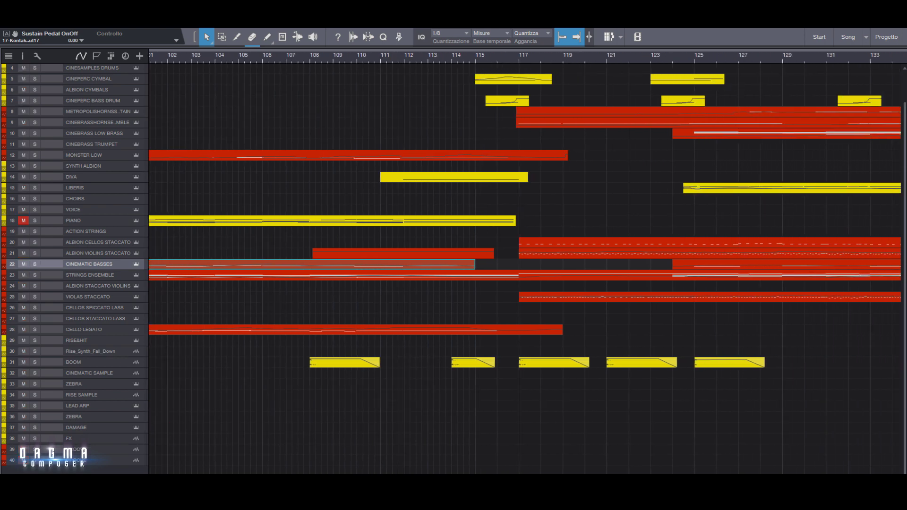
{"action": "key", "text": "space"}
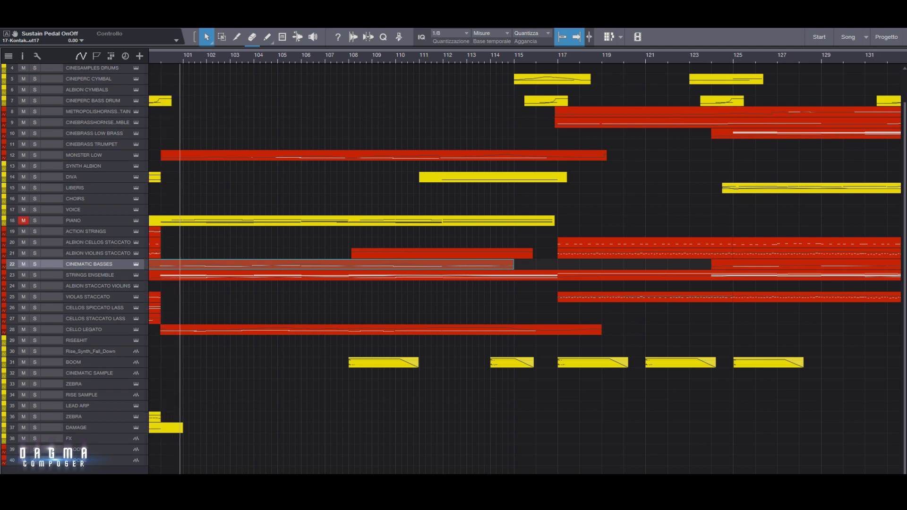
{"action": "left_click", "coordinate": [24, 220]}
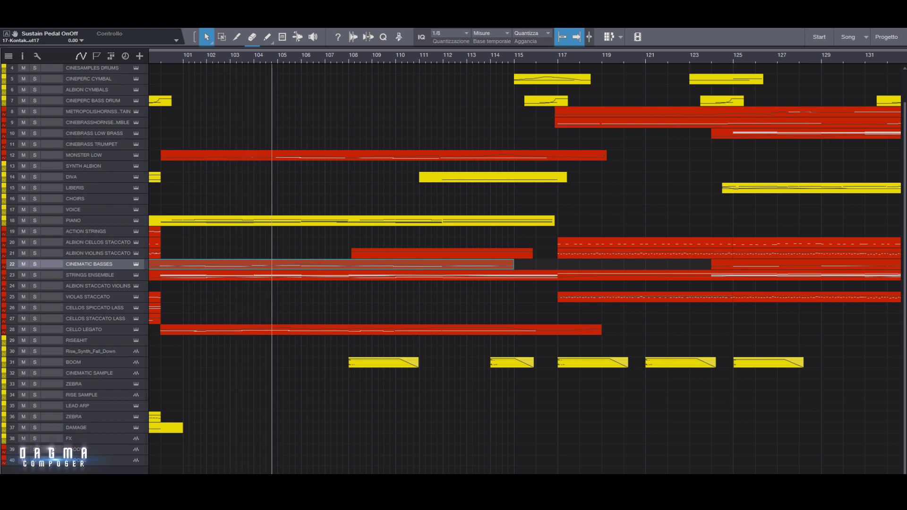
Step: Solo all the string tracks from Action Strings down to Cello Legato for the section starting at bar 117
{"action": "scroll", "coordinate": [454, 270], "scroll_direction": "up", "scroll_amount": 1}
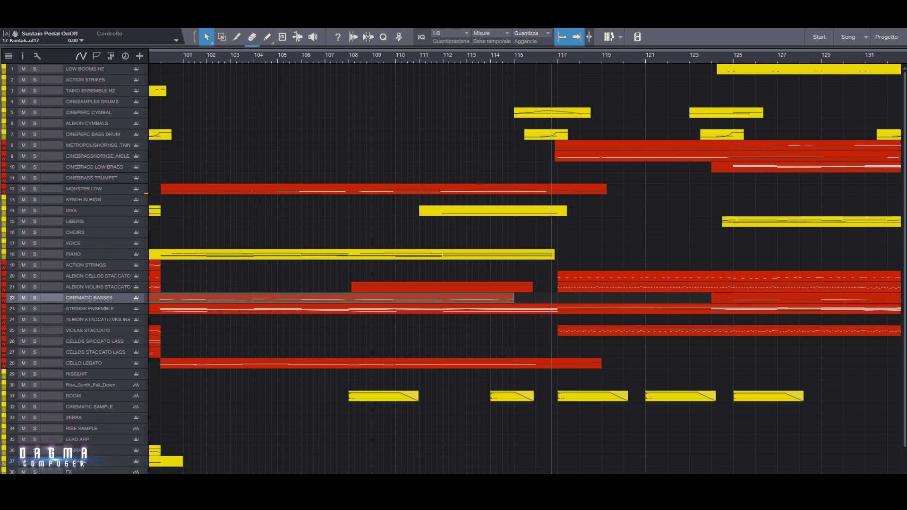
{"action": "scroll", "coordinate": [525, 269], "scroll_direction": "right", "scroll_amount": 5}
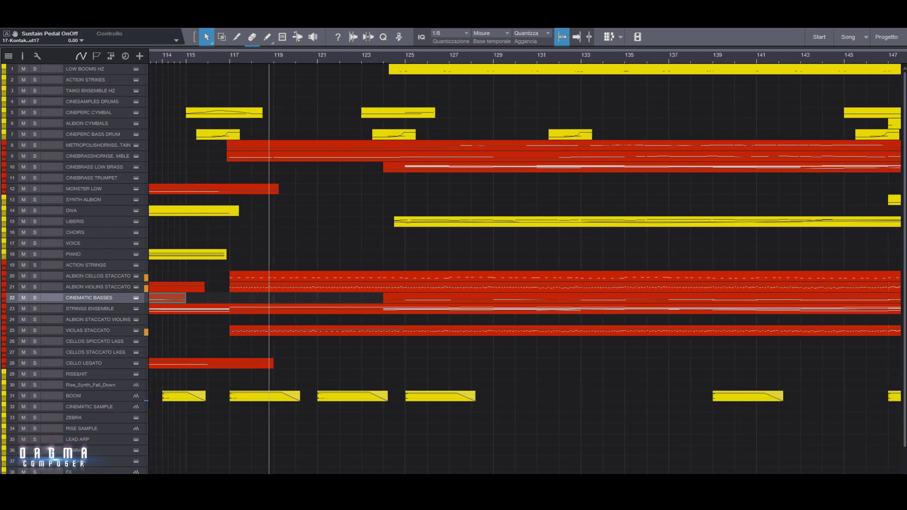
{"action": "left_click", "coordinate": [34, 265]}
{"action": "left_click", "coordinate": [34, 276]}
{"action": "left_click", "coordinate": [34, 287]}
{"action": "left_click", "coordinate": [34, 298]}
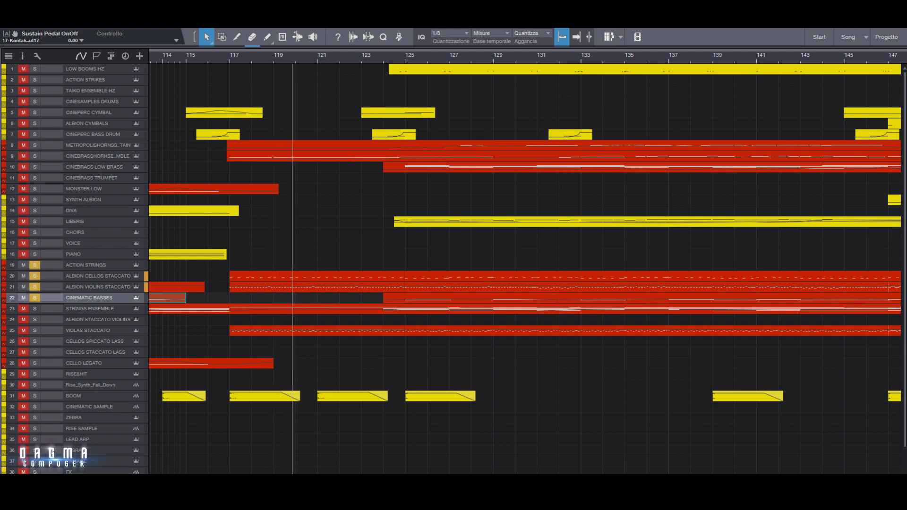
{"action": "left_click", "coordinate": [35, 308]}
{"action": "left_click", "coordinate": [34, 320]}
{"action": "left_click", "coordinate": [35, 331]}
{"action": "left_click", "coordinate": [35, 341]}
{"action": "left_click", "coordinate": [34, 352]}
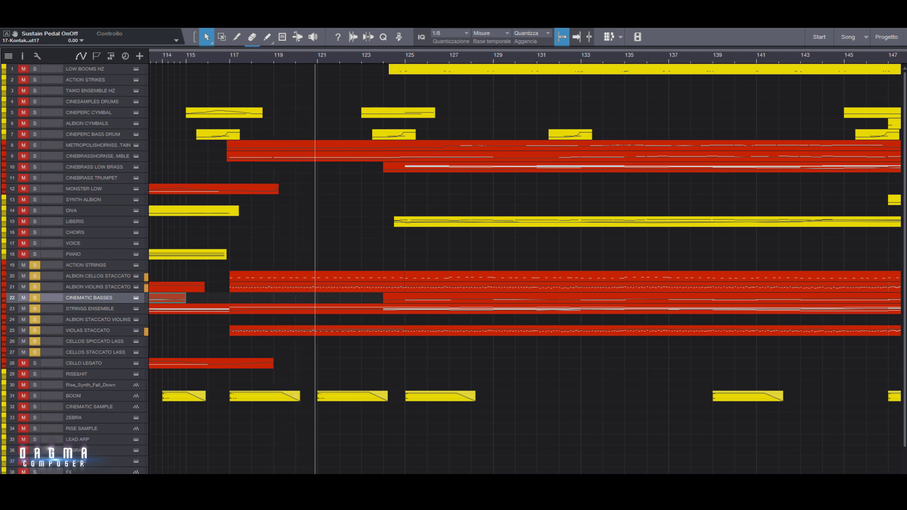
{"action": "left_click", "coordinate": [35, 363]}
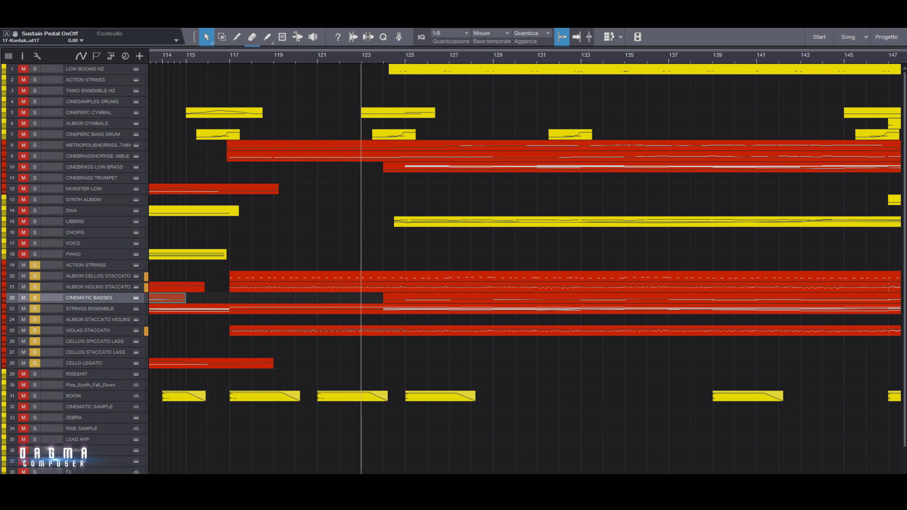
Step: Inspect the Albion Violins Staccato notes and velocities from bar 117 and its String Hi instrument, and return to the arrangement
{"action": "double_click", "coordinate": [317, 287]}
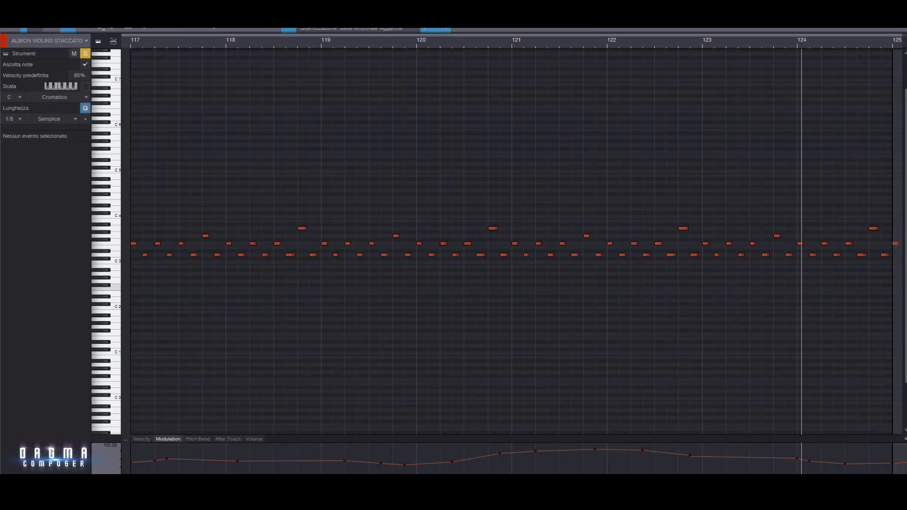
{"action": "left_click", "coordinate": [142, 440]}
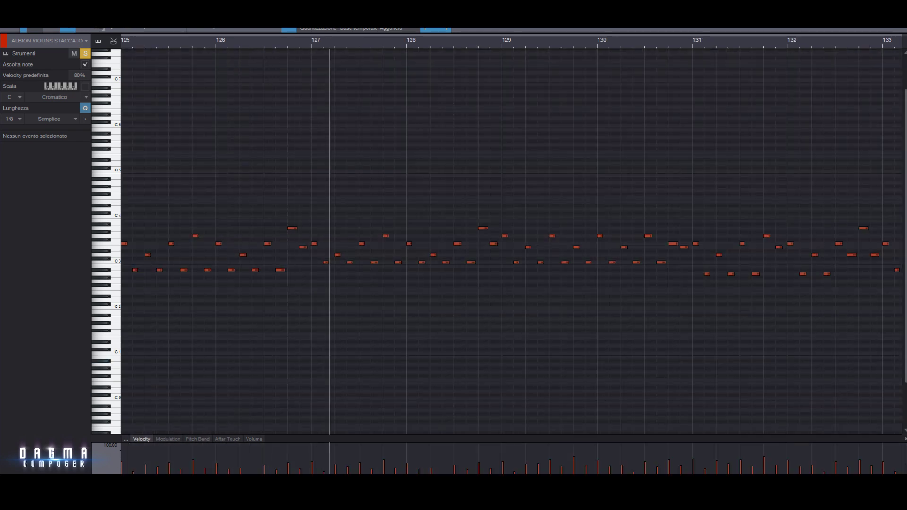
{"action": "key", "text": "F11"}
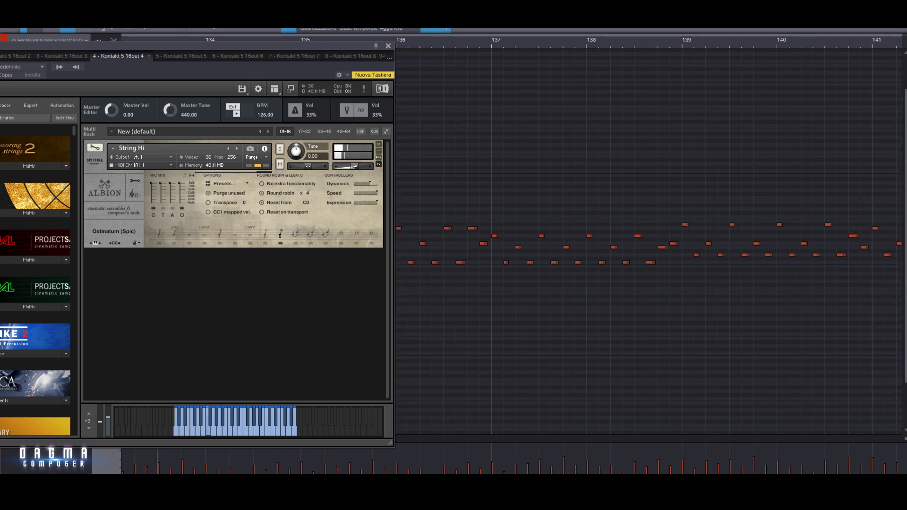
{"action": "key", "text": "F11"}
{"action": "key", "text": "F2"}
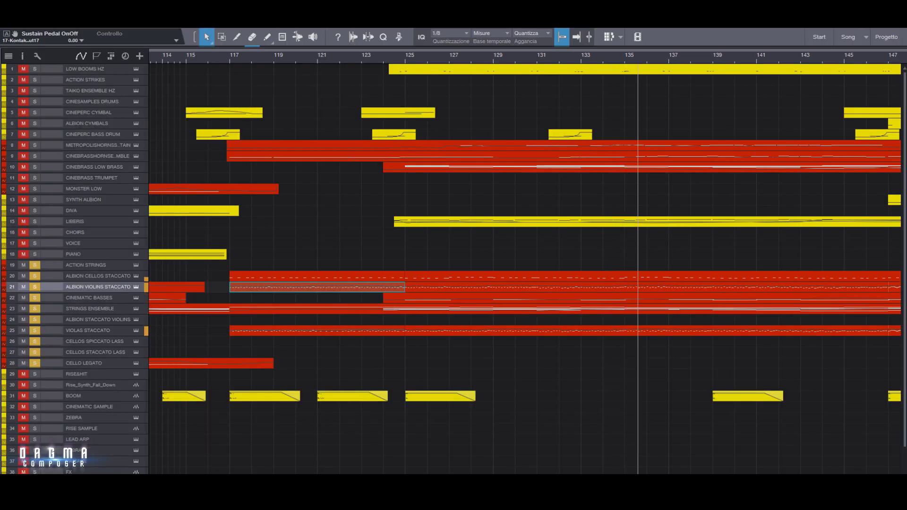
Step: Solo the Liberis track, inspect its notes from bar 124 with its Far Sustains true-portamento instrument, and close the instrument
{"action": "left_click", "coordinate": [35, 222]}
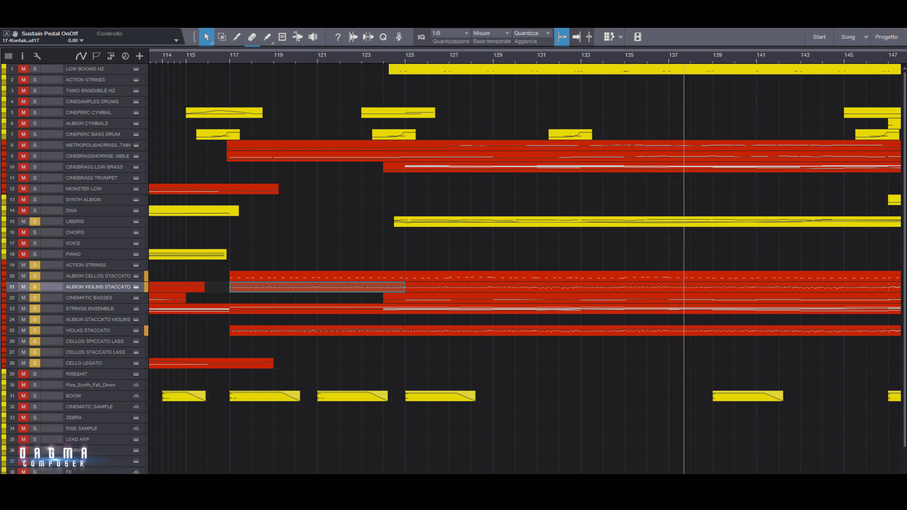
{"action": "double_click", "coordinate": [473, 222]}
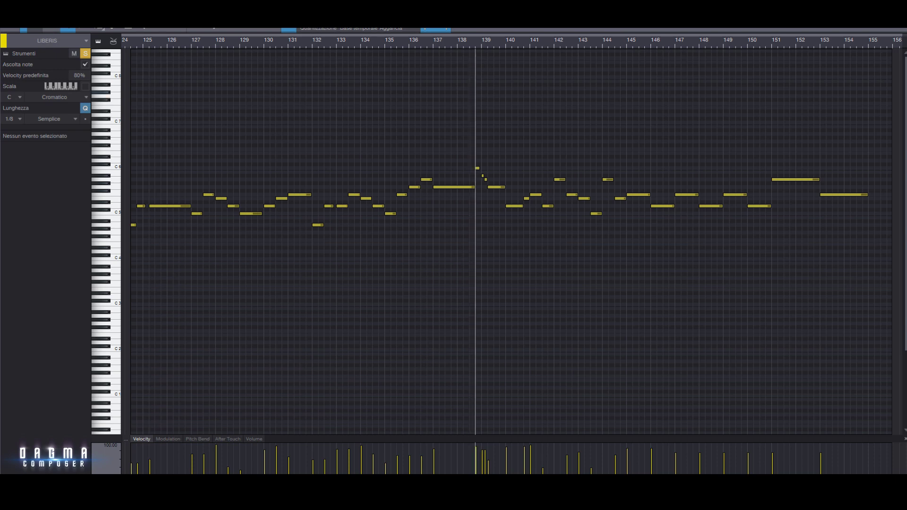
{"action": "left_click", "coordinate": [5, 54]}
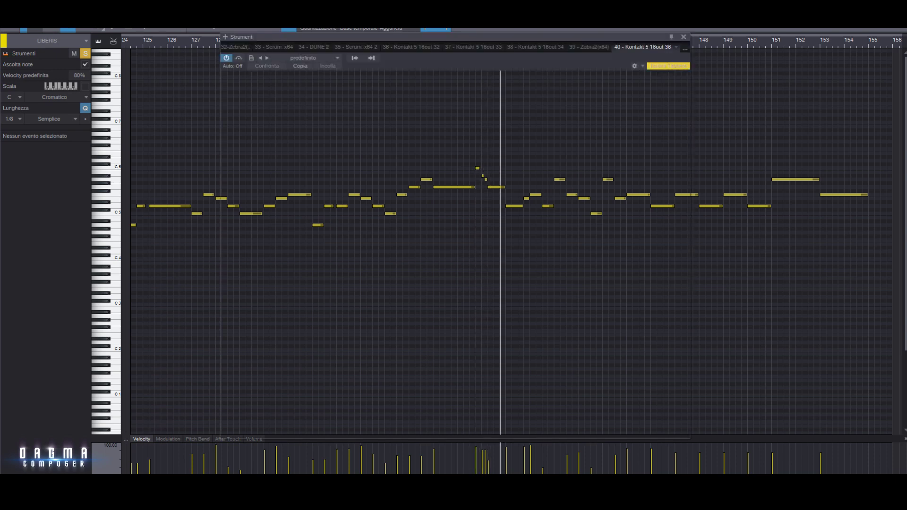
{"action": "left_click_drag", "start_coordinate": [416, 37], "coordinate": [146, 16]}
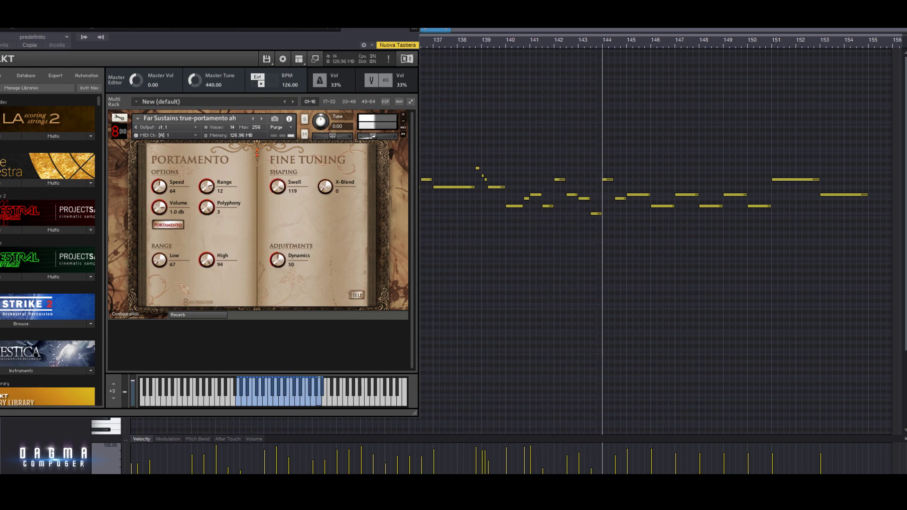
{"action": "key", "text": "Escape"}
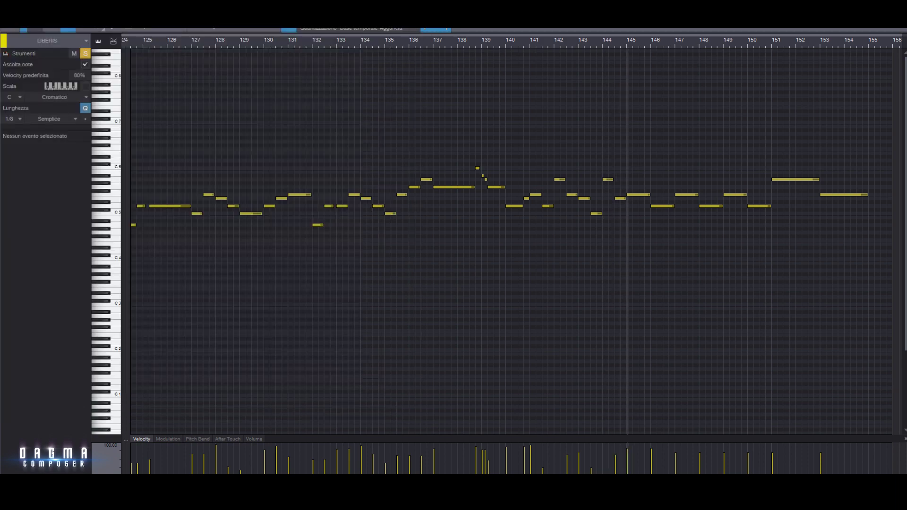
Step: Return to the arrangement, clear all solos and mutes, and follow the full mix from about bar 145 to the end
{"action": "key", "text": "F2"}
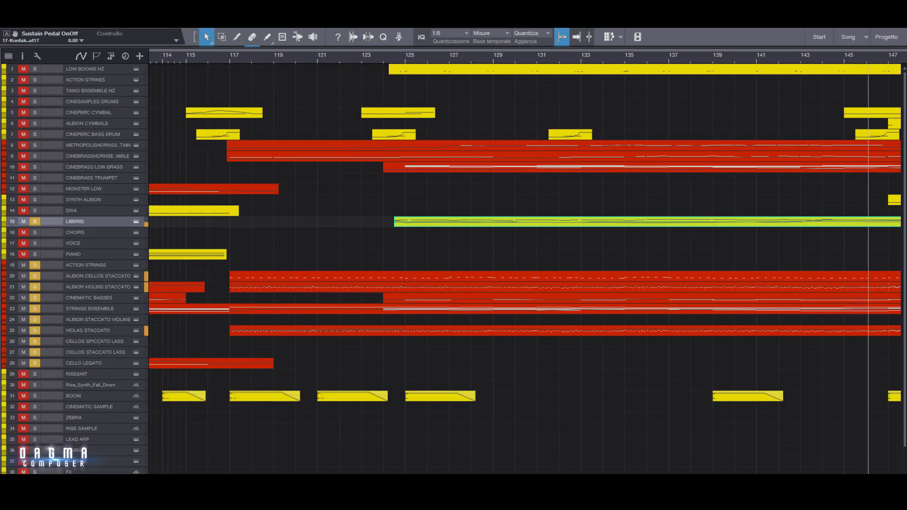
{"action": "key", "text": "shift+s"}
{"action": "key", "text": "shift+m"}
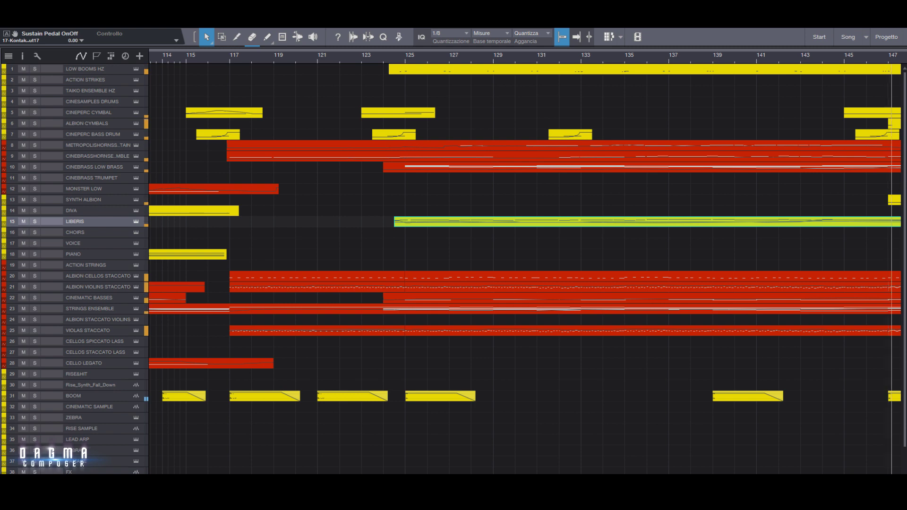
{"action": "scroll", "coordinate": [525, 270], "scroll_direction": "right", "scroll_amount": 10}
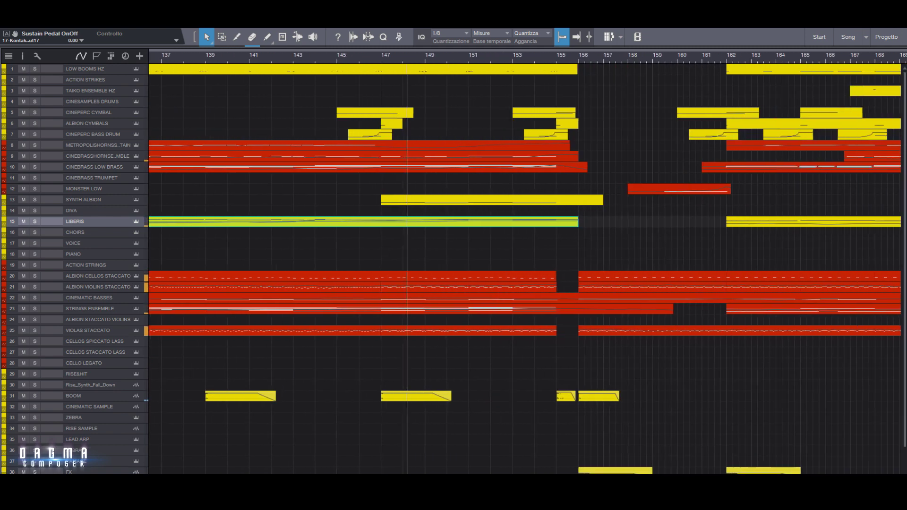
{"action": "scroll", "coordinate": [525, 264], "scroll_direction": "right", "scroll_amount": 4}
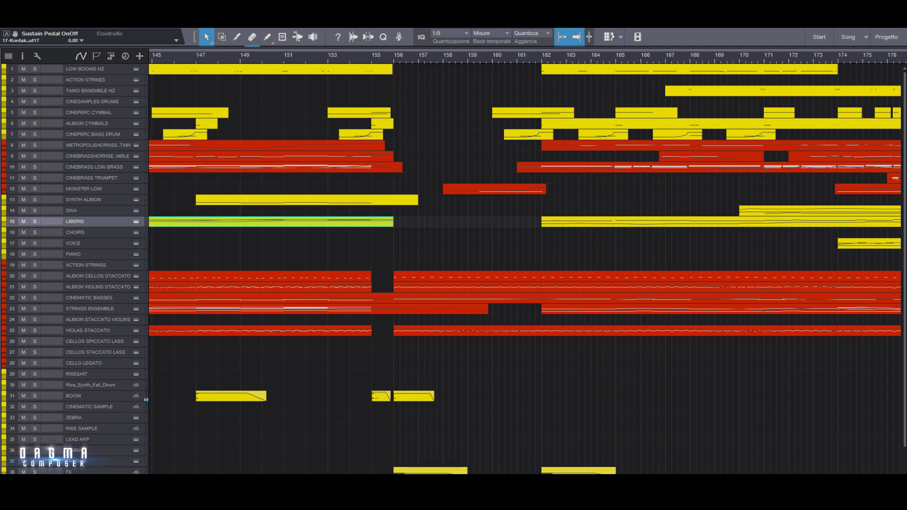
{"action": "scroll", "coordinate": [525, 269], "scroll_direction": "right", "scroll_amount": 5}
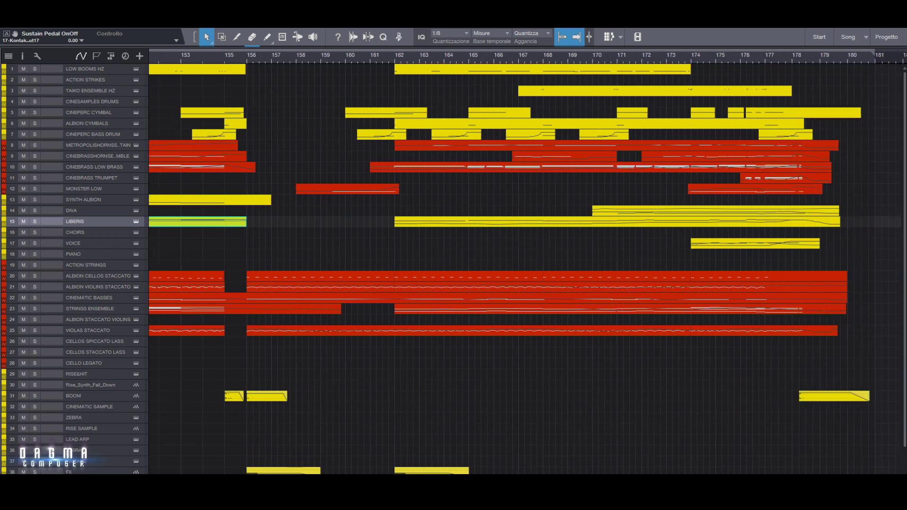
Step: Go back to about bar 121 with the brass tracks soloed and inspect the CineBrass Horns Ensemble notes
{"action": "scroll", "coordinate": [526, 262], "scroll_direction": "left", "scroll_amount": 20}
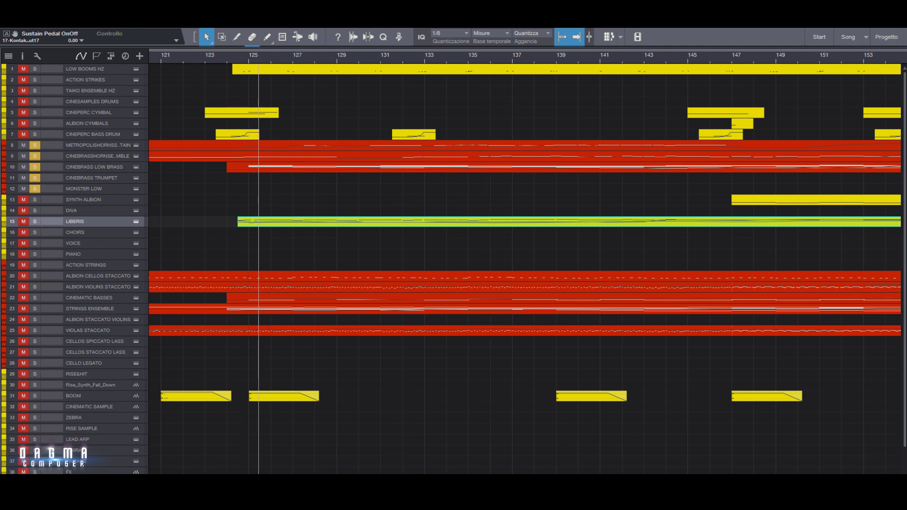
{"action": "double_click", "coordinate": [525, 156]}
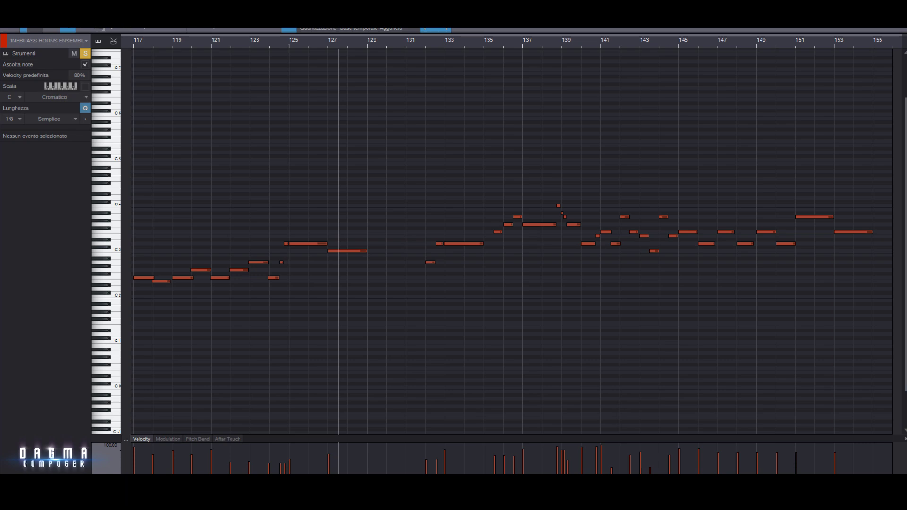
{"action": "key", "text": "F2"}
Step: Inspect the Metropolis Horns Sustain notes and the track's Horns a3 Sustains instrument, returning to the arrangement and closing the instrument
{"action": "double_click", "coordinate": [524, 146]}
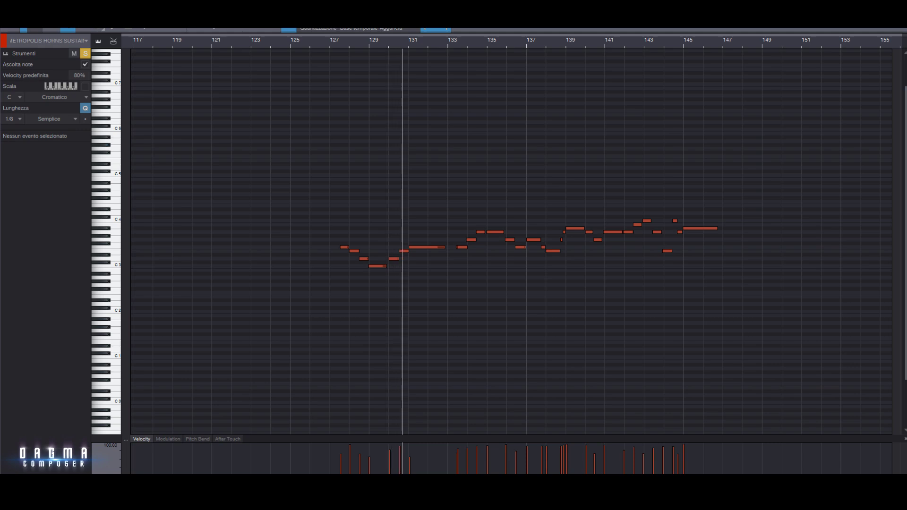
{"action": "key", "text": "F11"}
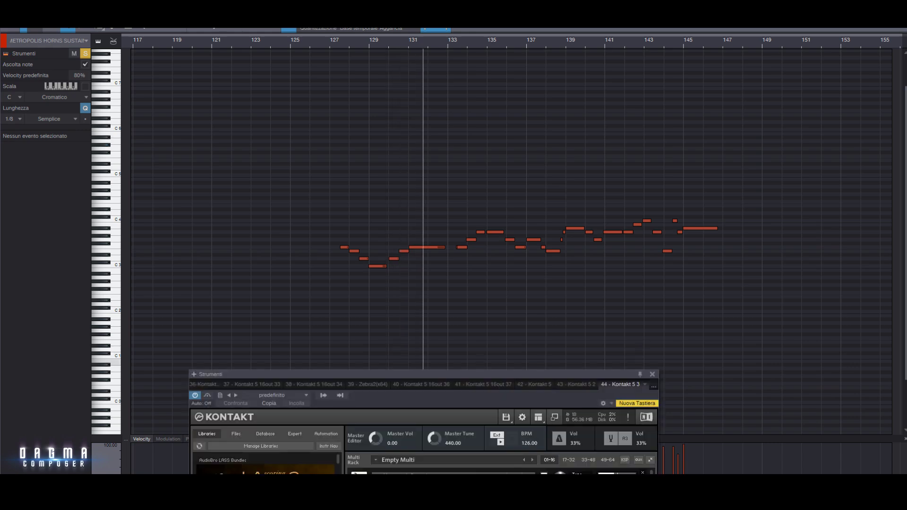
{"action": "left_click_drag", "start_coordinate": [426, 374], "coordinate": [80, 24]}
{"action": "left_click", "coordinate": [157, 208]}
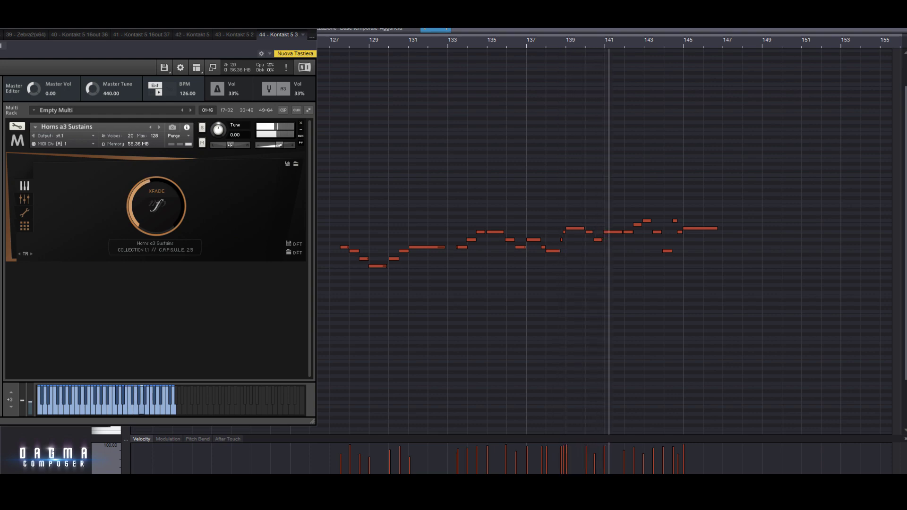
{"action": "key", "text": "F2"}
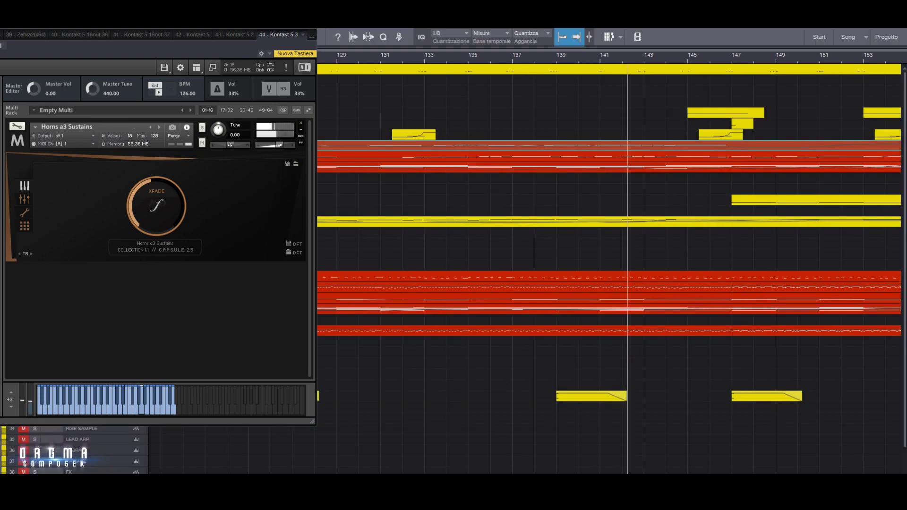
{"action": "key", "text": "F11"}
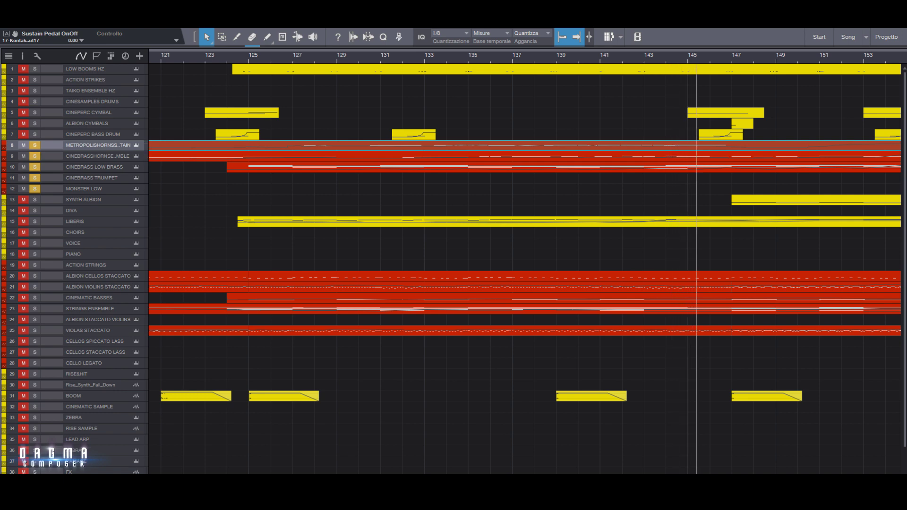
Step: Inspect the CineBrass Low Brass notes from bar 125, their modulation curve and the 14 Low Brass Pads instrument, then stop playback and close the editor
{"action": "double_click", "coordinate": [563, 167]}
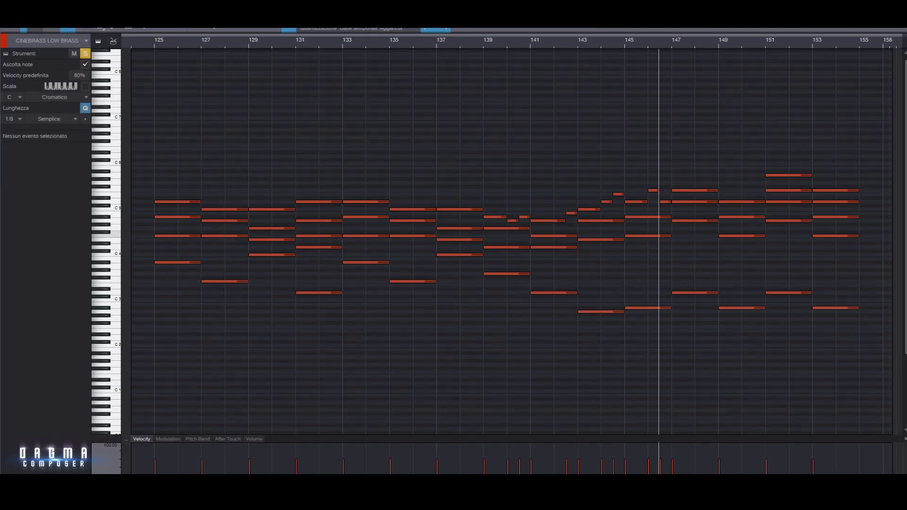
{"action": "left_click", "coordinate": [168, 440]}
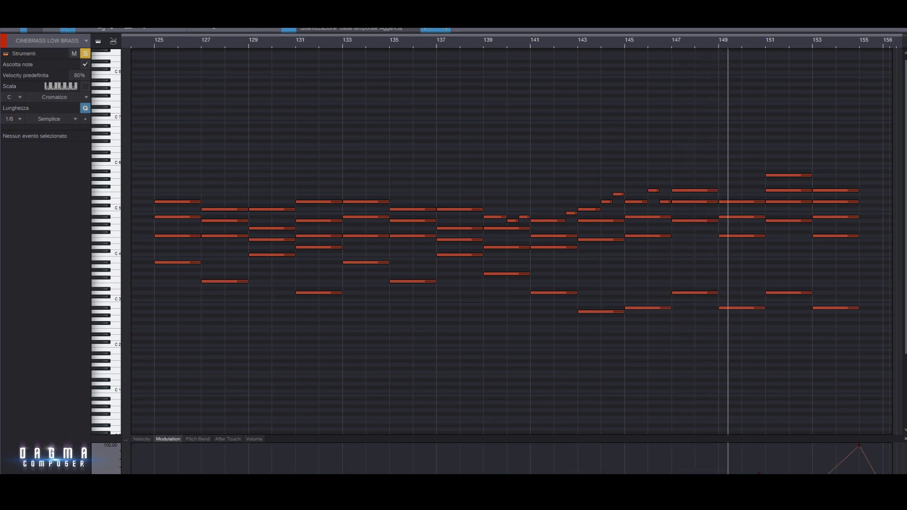
{"action": "key", "text": "shift+F11"}
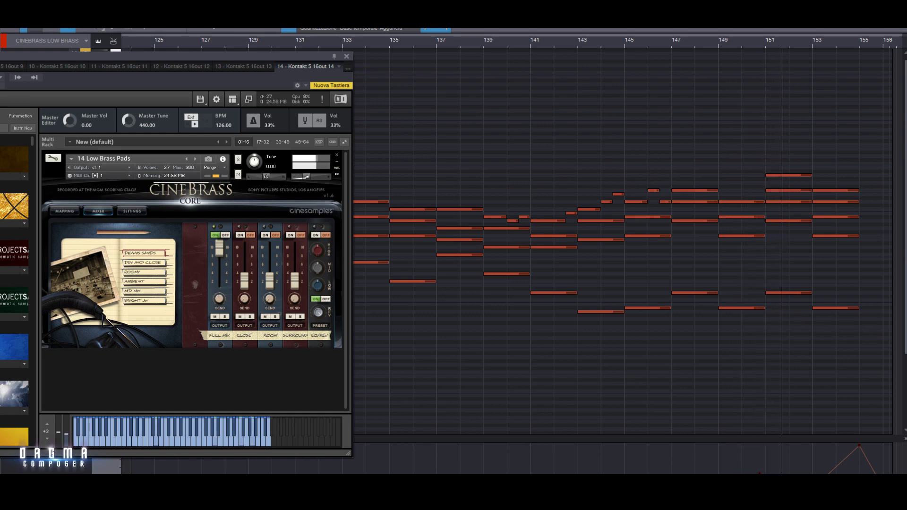
{"action": "key", "text": "F11"}
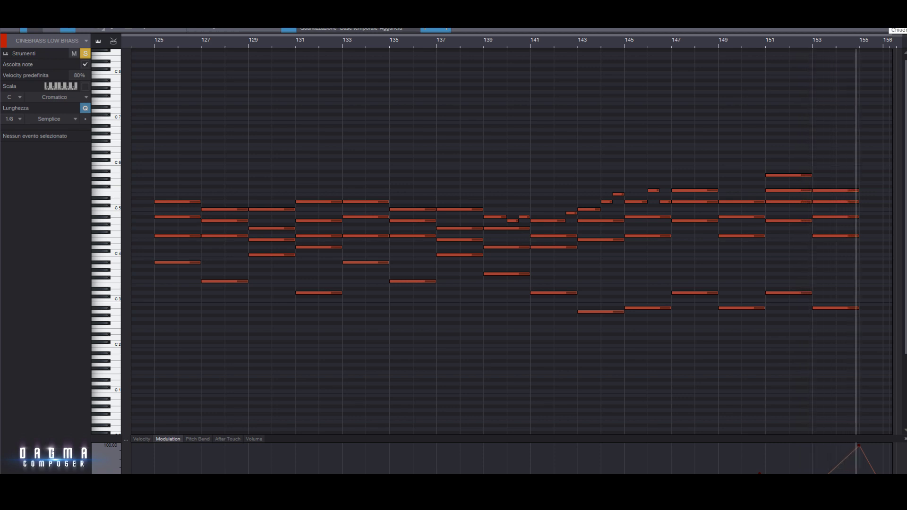
{"action": "key", "text": "space"}
{"action": "left_click", "coordinate": [902, 20]}
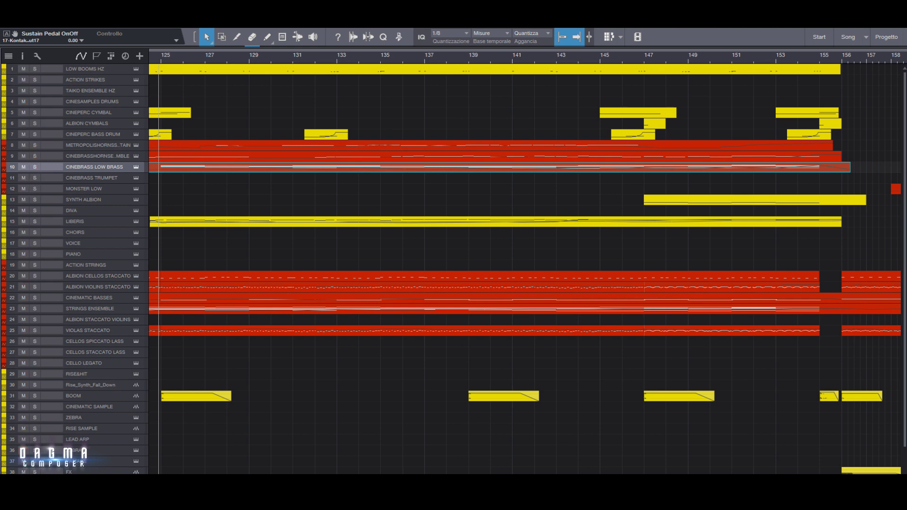
Step: Play the full mix from bar 156 with no tracks soloed, and stop playback after bar 161
{"action": "left_click", "coordinate": [842, 57]}
{"action": "scroll", "coordinate": [525, 269], "scroll_direction": "right", "scroll_amount": 10}
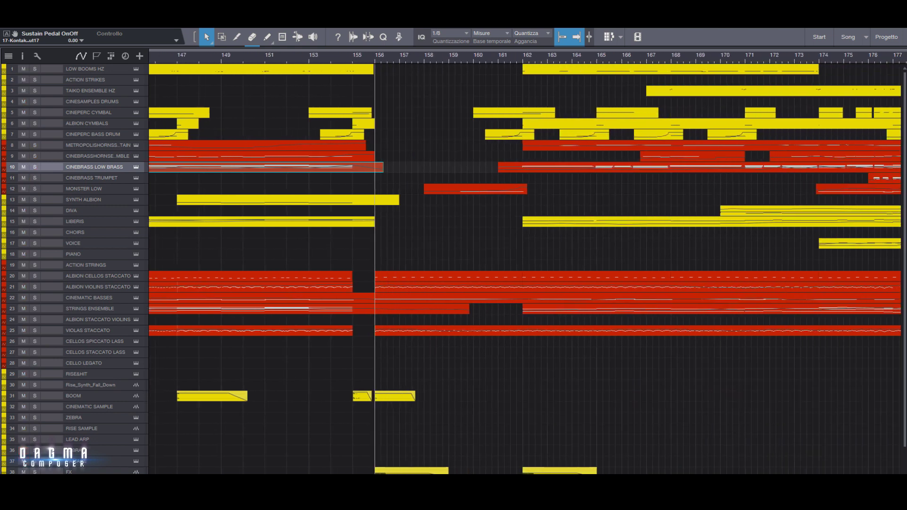
{"action": "key", "text": "space"}
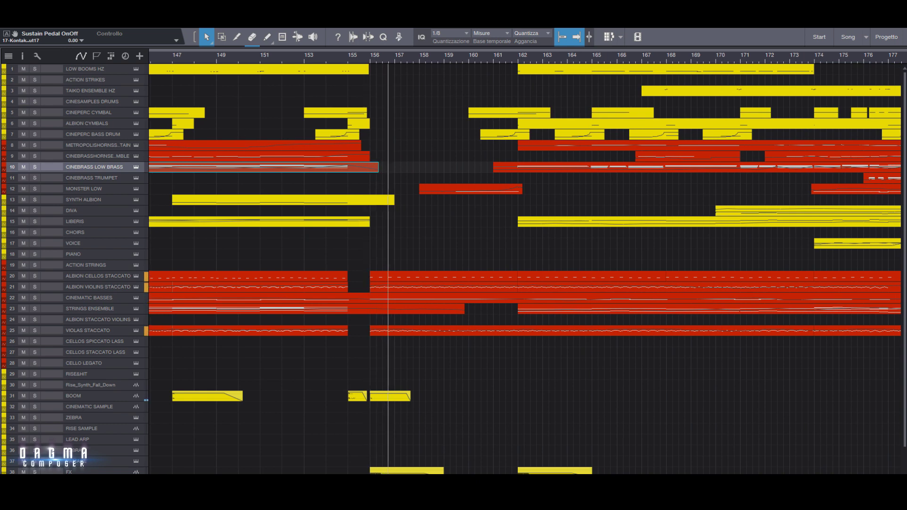
{"action": "scroll", "coordinate": [525, 269], "scroll_direction": "right", "scroll_amount": 4}
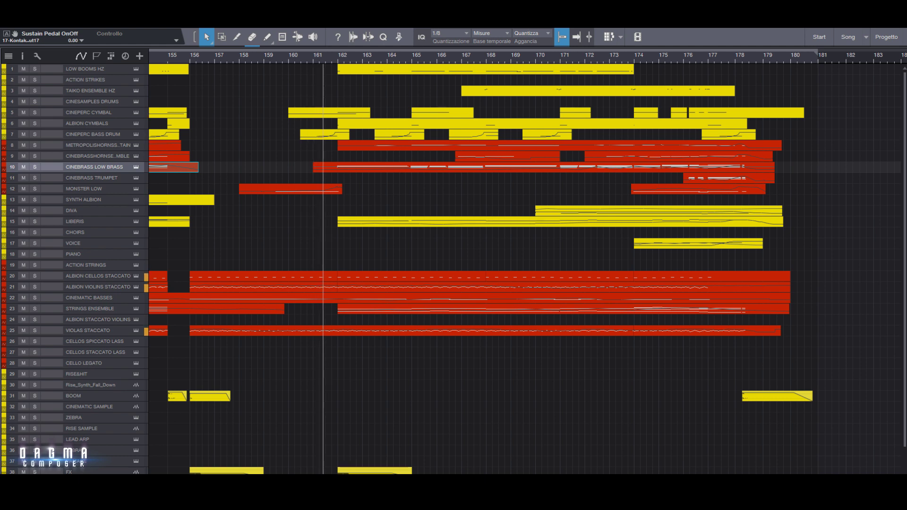
{"action": "key", "text": "space"}
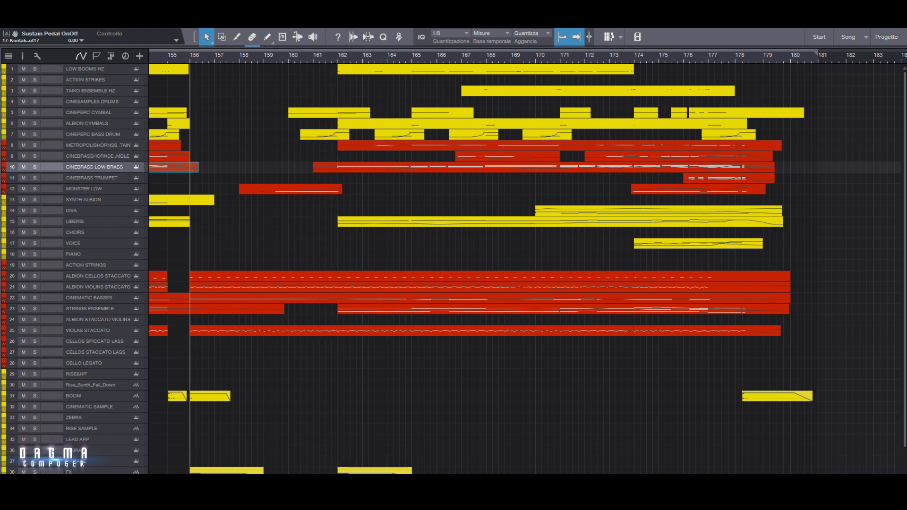
Step: Solo Albion Violins Staccato, play from bar 156, inspect its notes and velocities, and return to the arrangement
{"action": "left_click", "coordinate": [35, 287]}
{"action": "key", "text": "space"}
{"action": "double_click", "coordinate": [255, 288]}
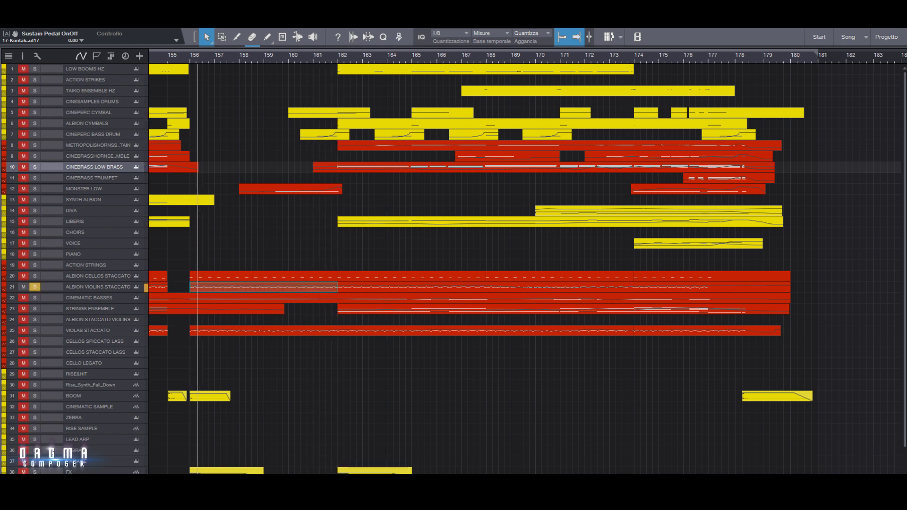
{"action": "left_click", "coordinate": [142, 439]}
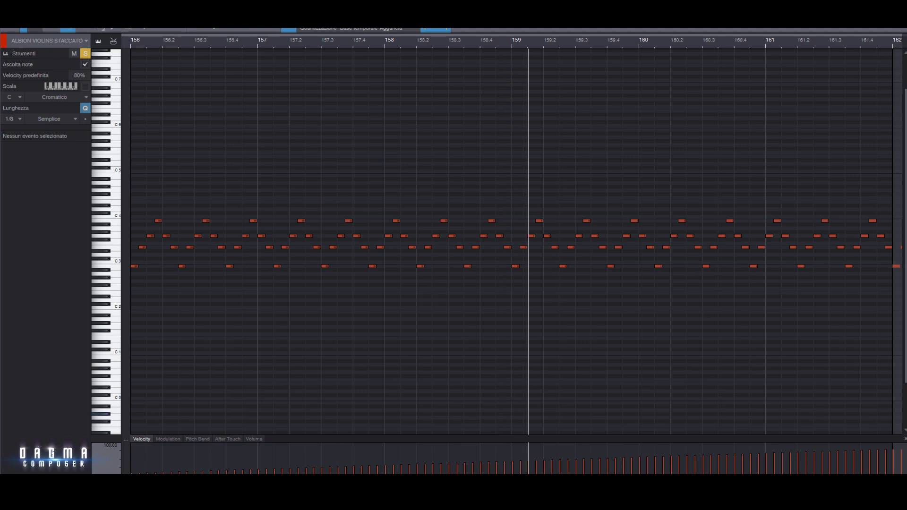
{"action": "key", "text": "F2"}
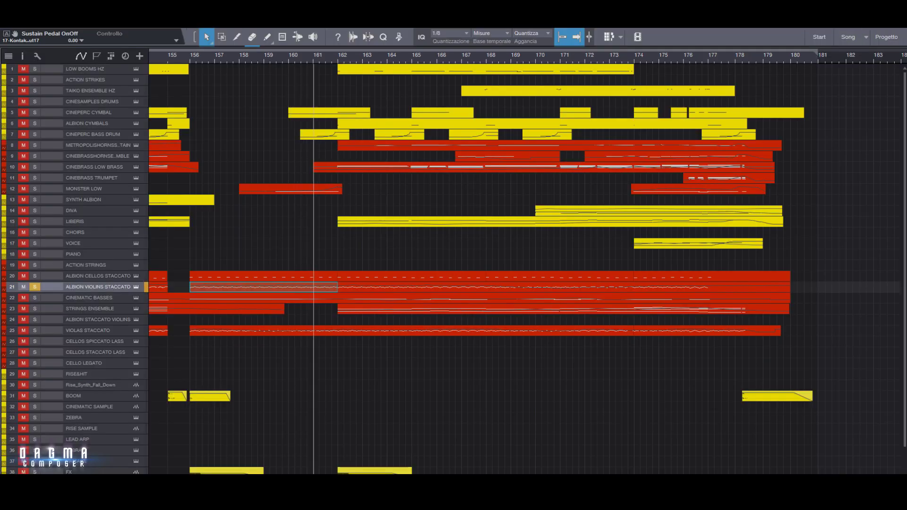
Step: Add Violas Staccato, Cinematic Basses and Albion Cellos Staccato to the solo from bar 156, and inspect the cellos' notes and velocities
{"action": "key", "text": "space"}
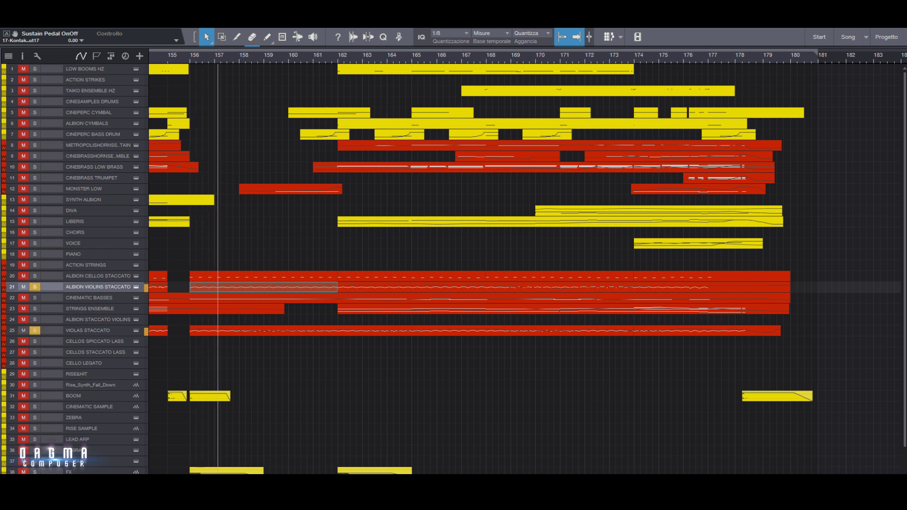
{"action": "left_click", "coordinate": [35, 299]}
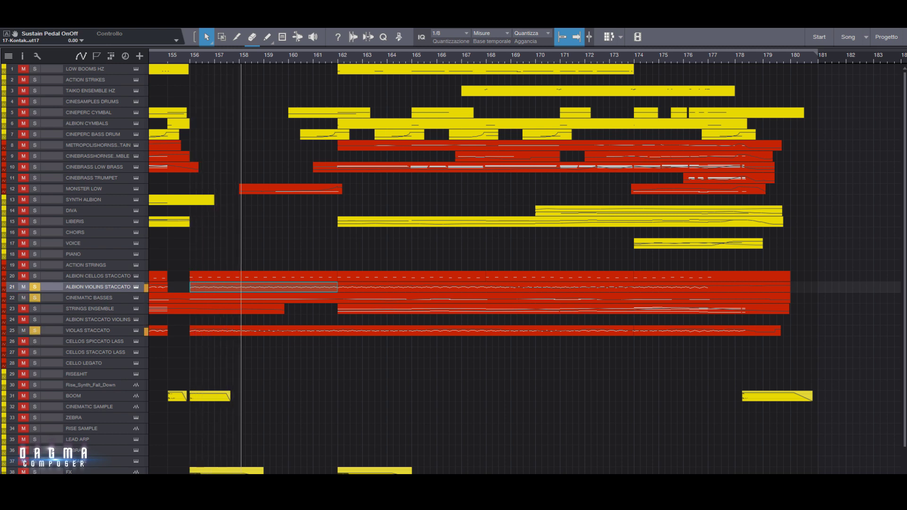
{"action": "left_click", "coordinate": [35, 276]}
{"action": "double_click", "coordinate": [263, 276]}
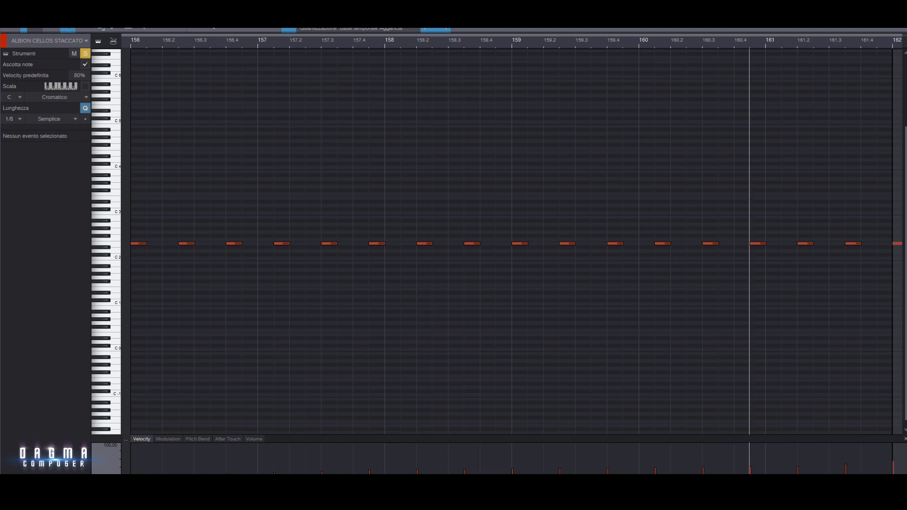
{"action": "key", "text": "F2"}
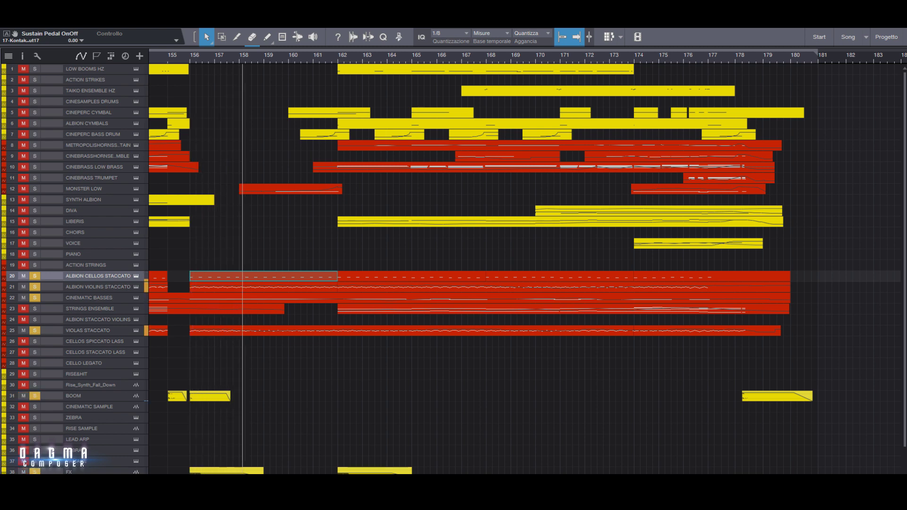
Step: Add Strings Ensemble, Liberis, CineBrass Low Brass and CineBrass Horns Ensemble to the soloed tracks during playback, then stop
{"action": "left_click", "coordinate": [35, 309]}
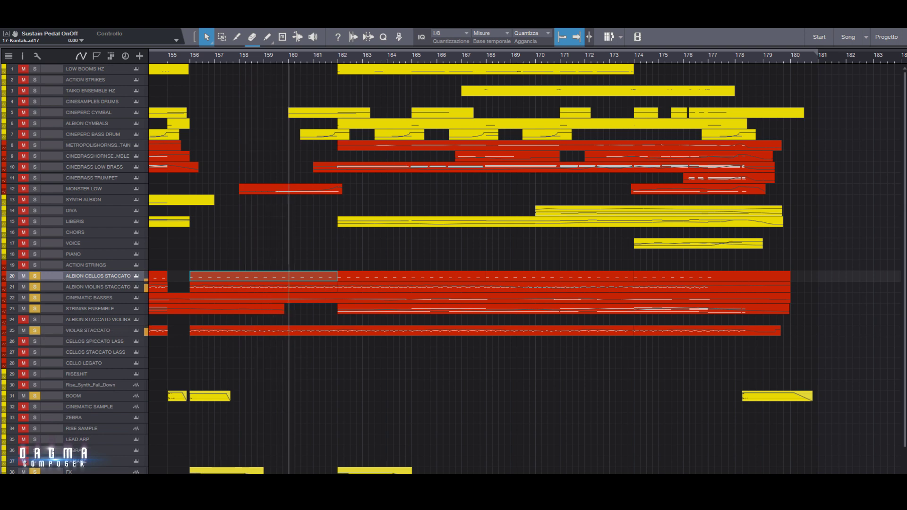
{"action": "key", "text": "Escape"}
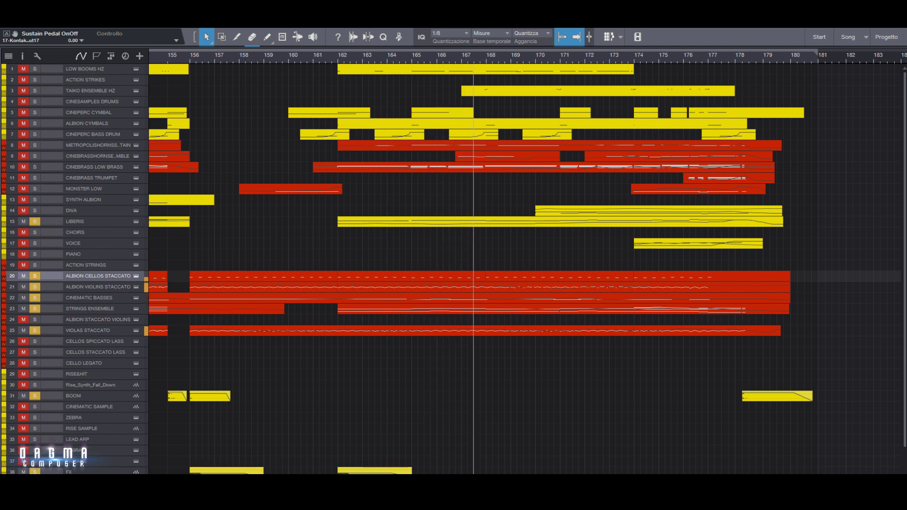
{"action": "left_click", "coordinate": [35, 167]}
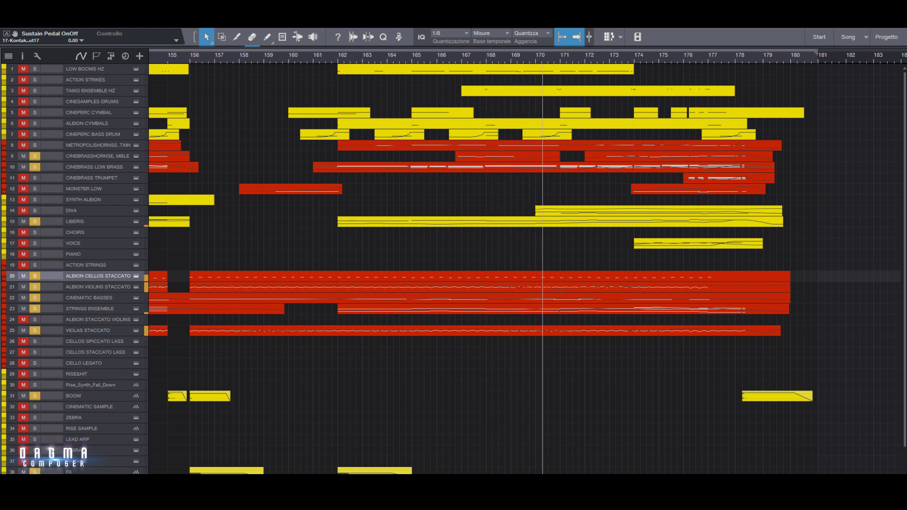
{"action": "left_click", "coordinate": [34, 156]}
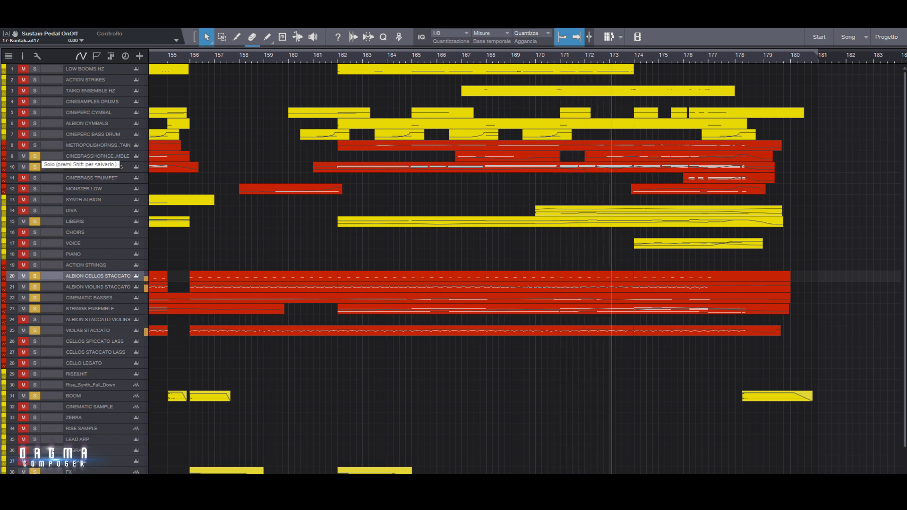
{"action": "key", "text": "space"}
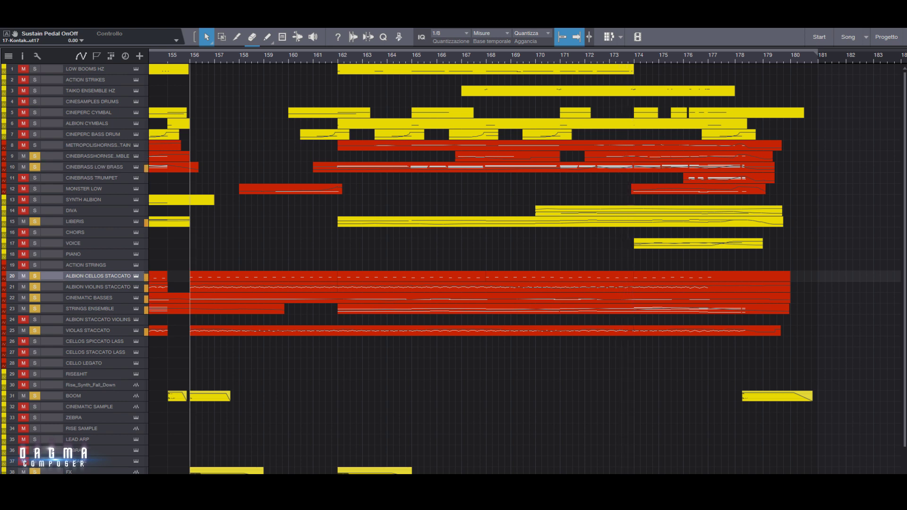
Step: Play from bar 162 with Low Booms HZ, CinePerc Cymbal, Albion Cymbals and CinePerc Bass Drum added to the soloed tracks
{"action": "left_click", "coordinate": [338, 55]}
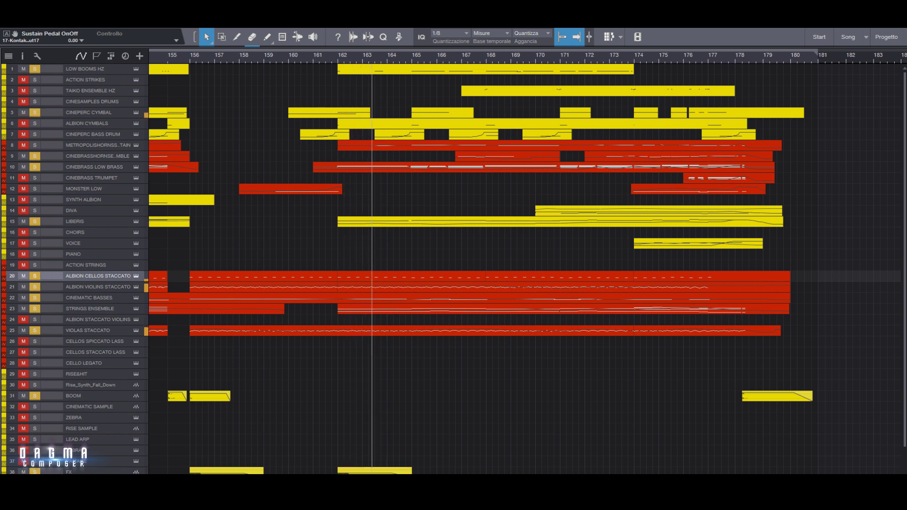
{"action": "left_click", "coordinate": [35, 123]}
{"action": "left_click", "coordinate": [34, 134]}
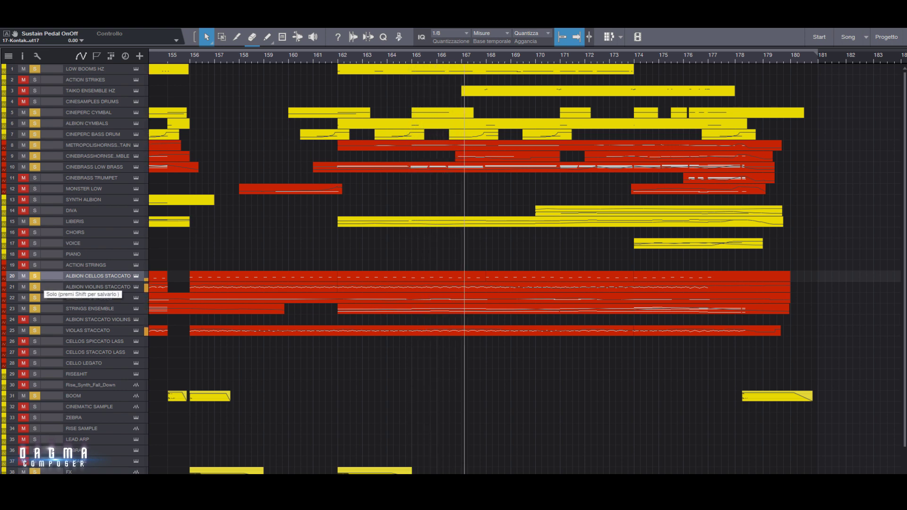
Step: Remove Albion Cellos and Violins Staccato, Cinematic Basses and Strings Ensemble from the solo, inspect the Metropolis Horns Sustain notes, and return to the arrangement
{"action": "left_click", "coordinate": [35, 277]}
{"action": "left_click", "coordinate": [35, 287]}
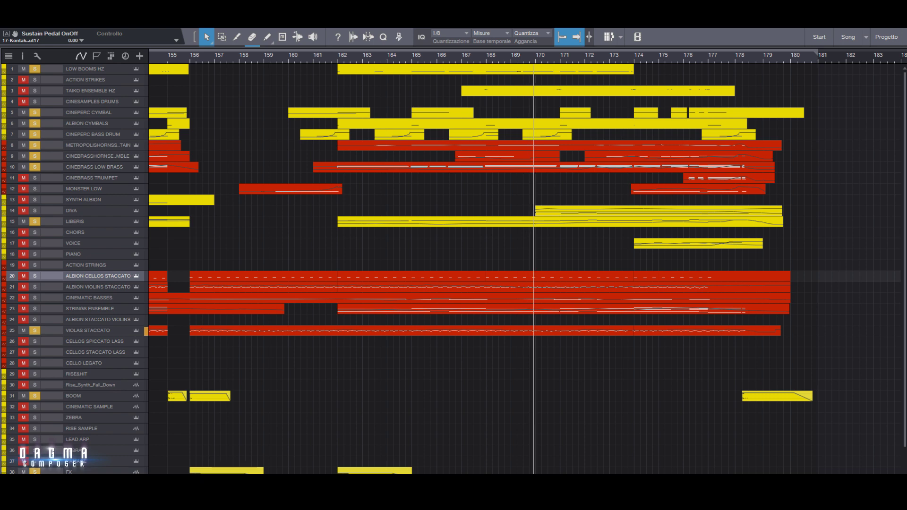
{"action": "double_click", "coordinate": [473, 146]}
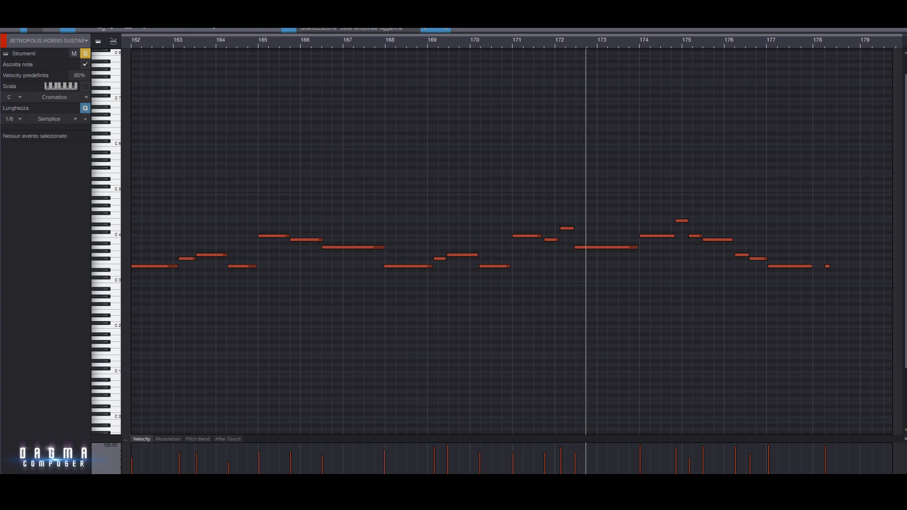
{"action": "key", "text": "F2"}
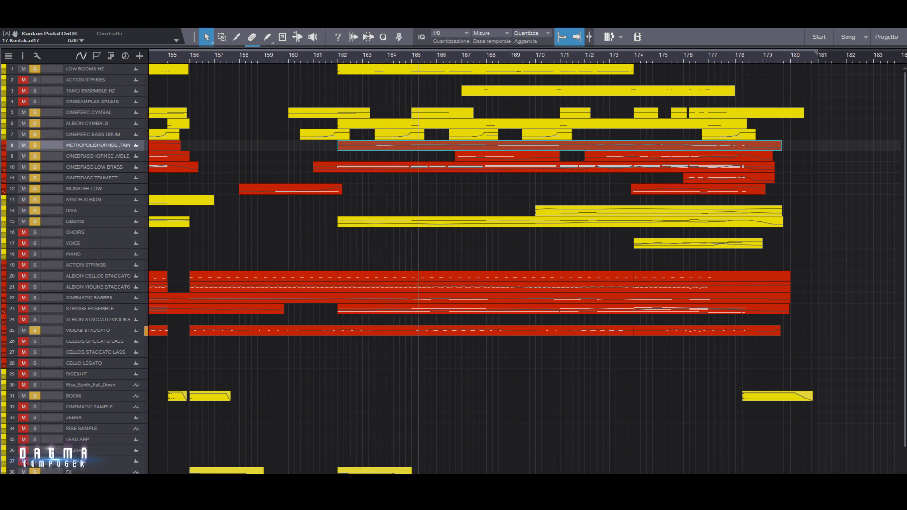
Step: Drop Violas Staccato from the solo and add Action Strikes, Taiko Ensemble HZ and Cinesamples Drums during playback
{"action": "scroll", "coordinate": [80, 413], "scroll_direction": "down", "scroll_amount": 2}
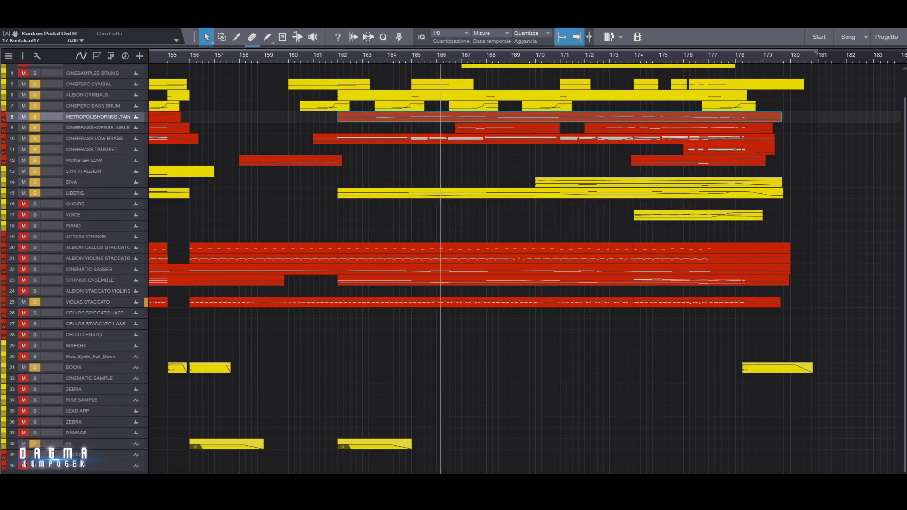
{"action": "scroll", "coordinate": [81, 413], "scroll_direction": "up", "scroll_amount": 2}
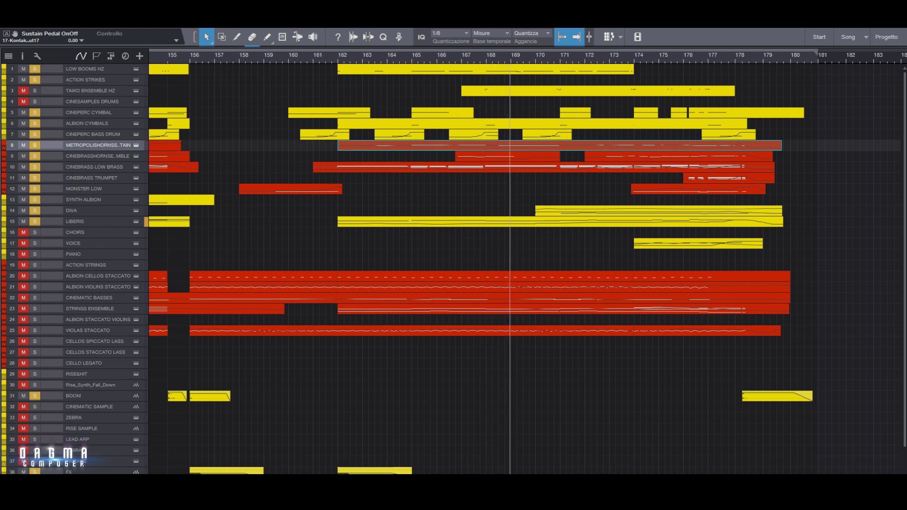
{"action": "left_click", "coordinate": [34, 91]}
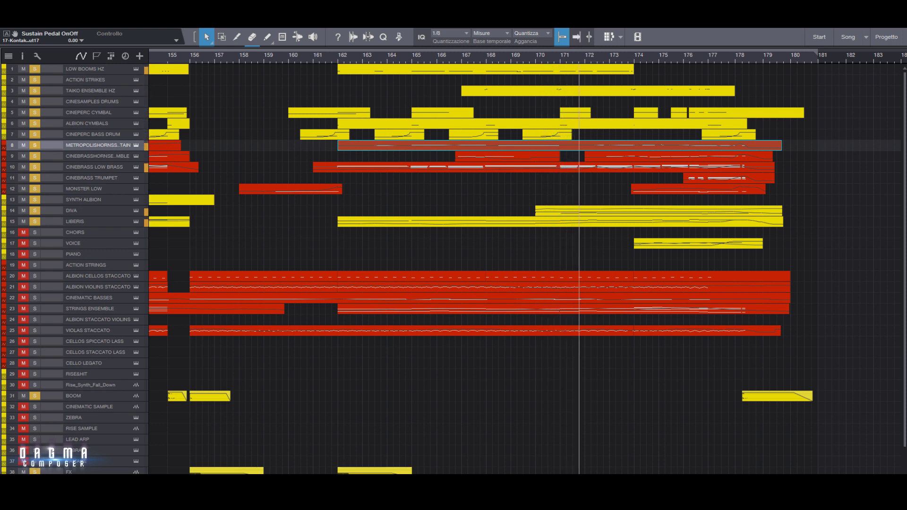
{"action": "scroll", "coordinate": [527, 270], "scroll_direction": "right", "scroll_amount": 10}
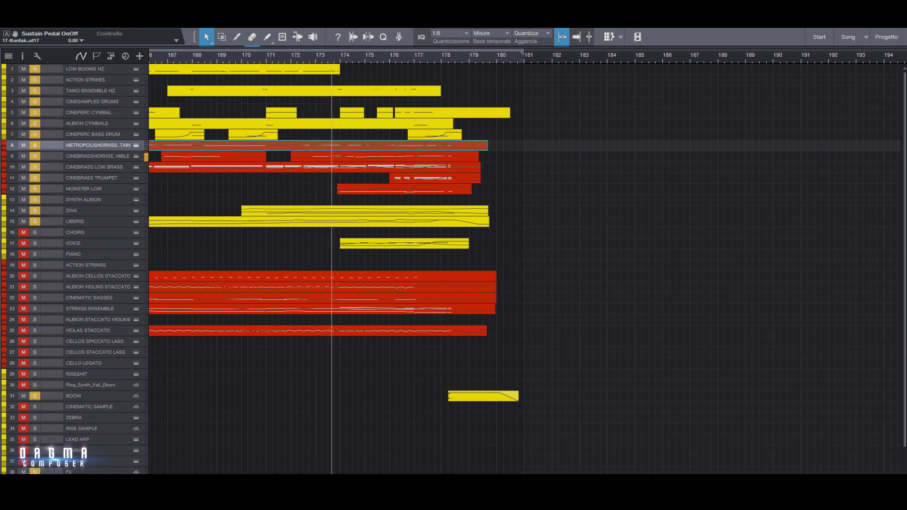
Step: Clear all solos, solo the Voice track, and inspect its notes from bar 174 and its Shevannai Legato instrument in Kontakt
{"action": "key", "text": "ctrl+shift+s"}
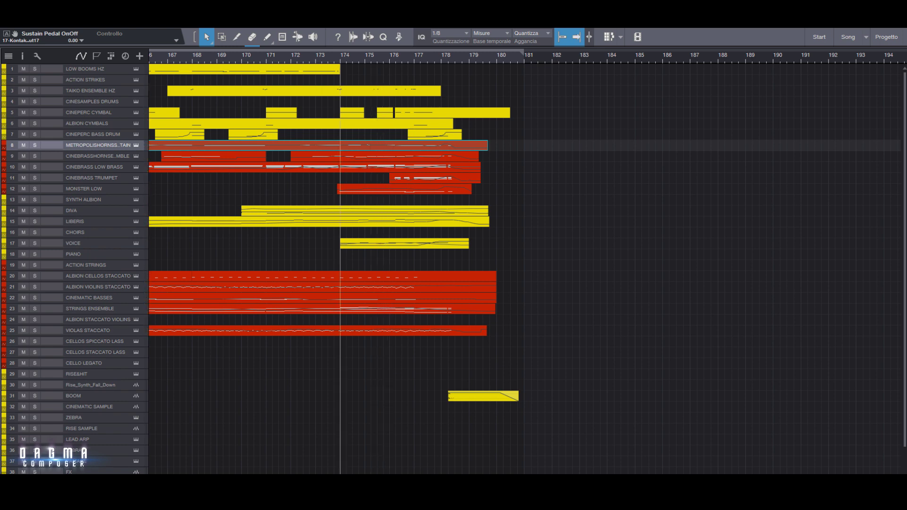
{"action": "left_click", "coordinate": [35, 244]}
{"action": "double_click", "coordinate": [393, 243]}
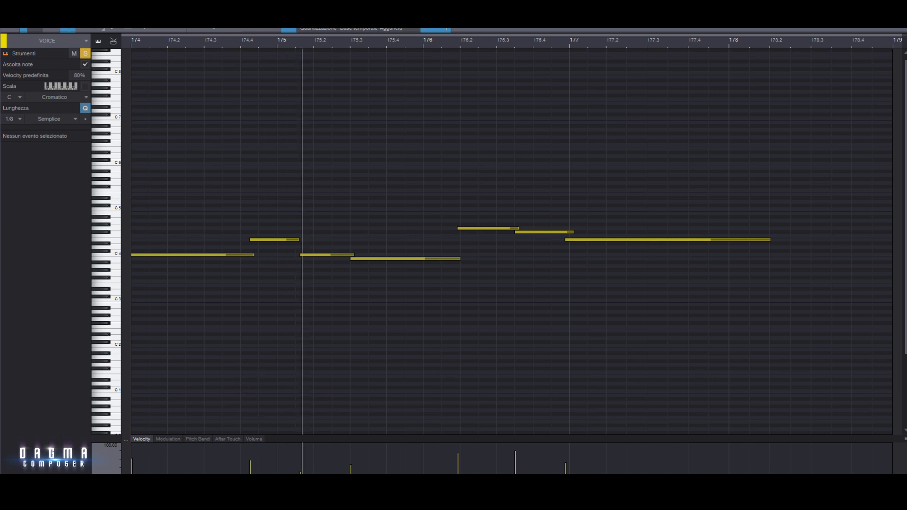
{"action": "key", "text": "shift+F11"}
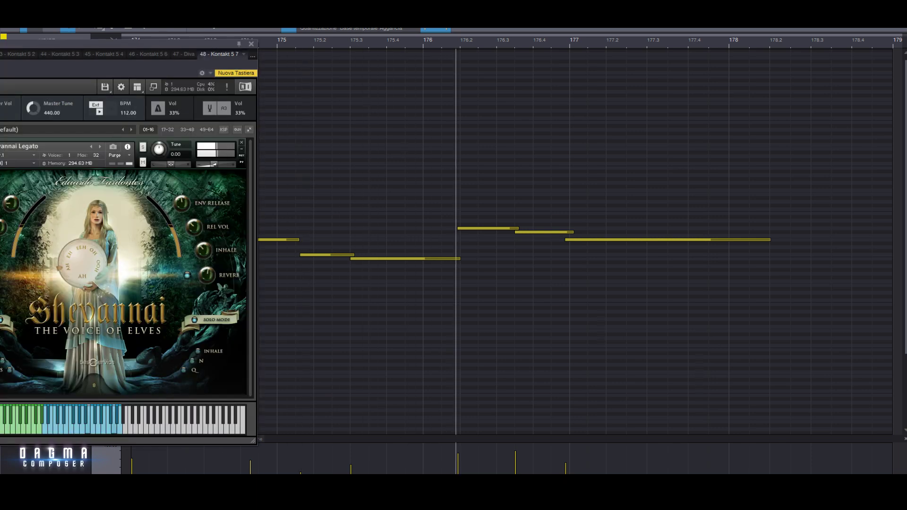
{"action": "left_click_drag", "start_coordinate": [127, 43], "coordinate": [190, 14]}
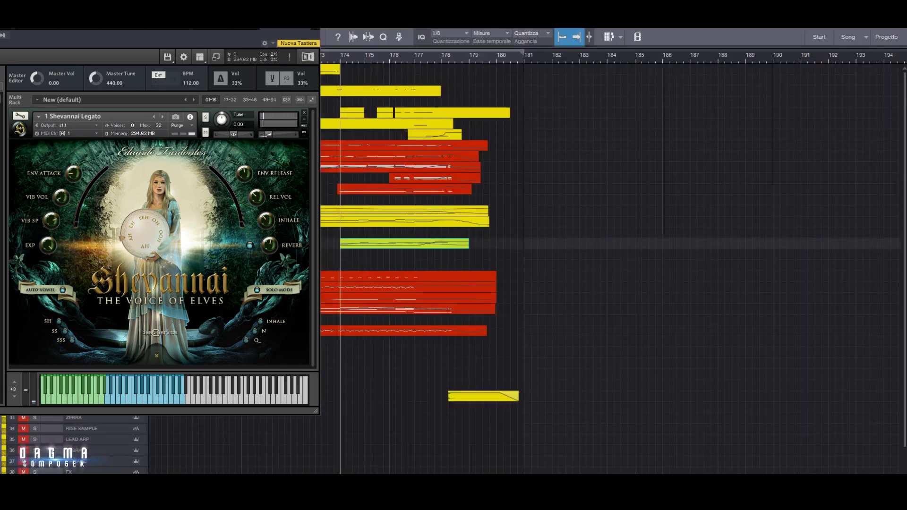
{"action": "key", "text": "Escape"}
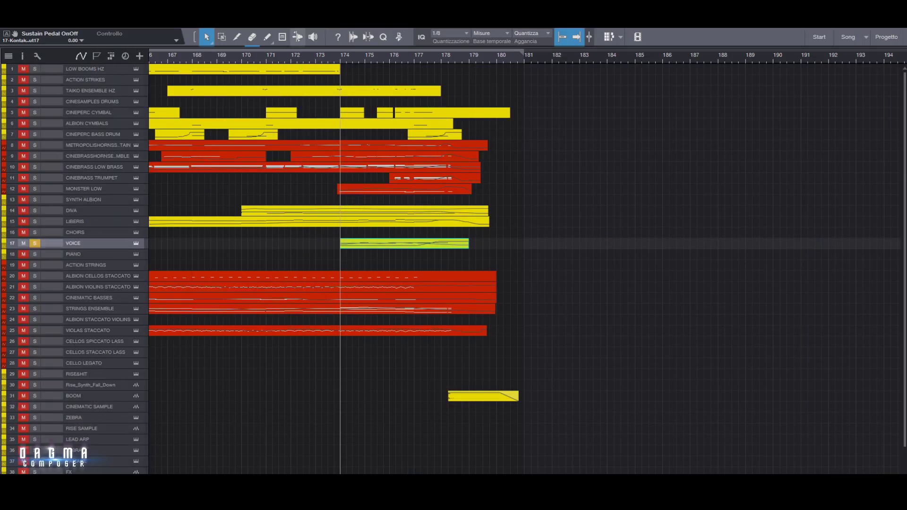
Step: Unsolo Voice, play all tracks from bar 174, and inspect the CineBrass Low Brass notes while briefly soloing that track
{"action": "key", "text": "space"}
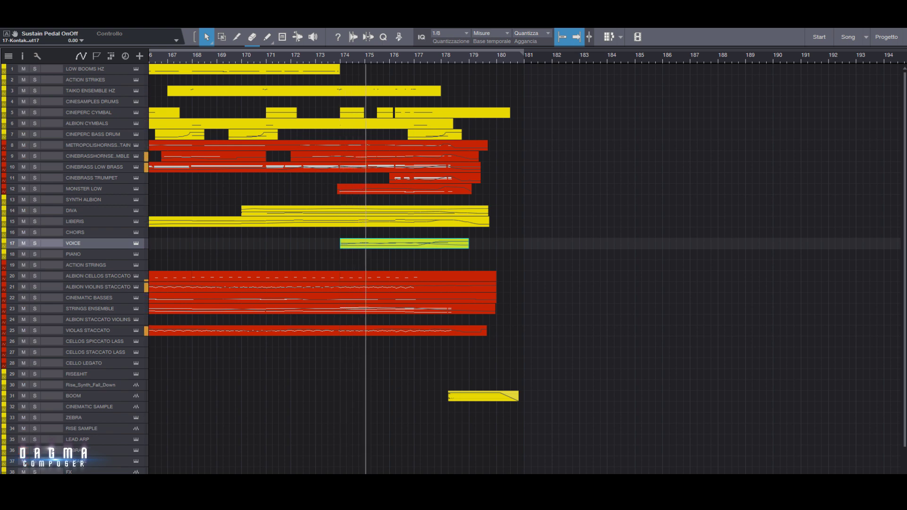
{"action": "left_click", "coordinate": [331, 167]}
{"action": "key", "text": "F2"}
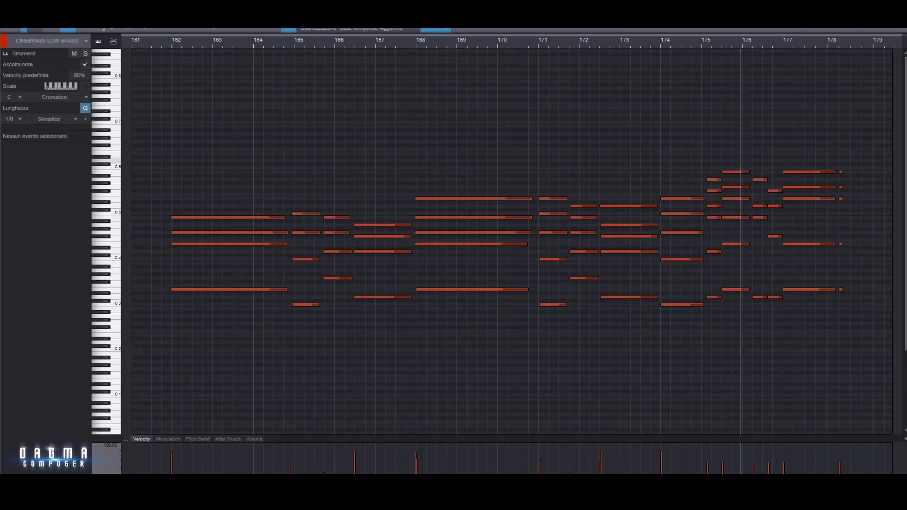
{"action": "key", "text": "s"}
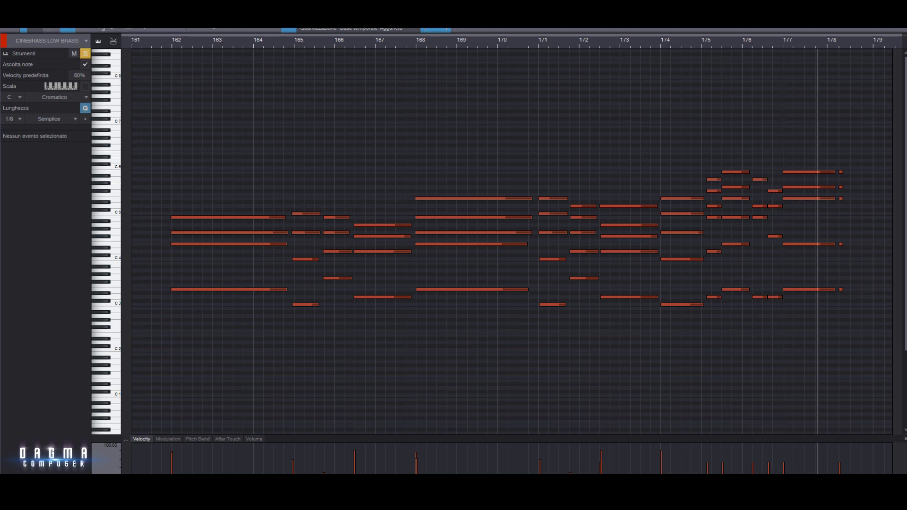
{"action": "key", "text": "s"}
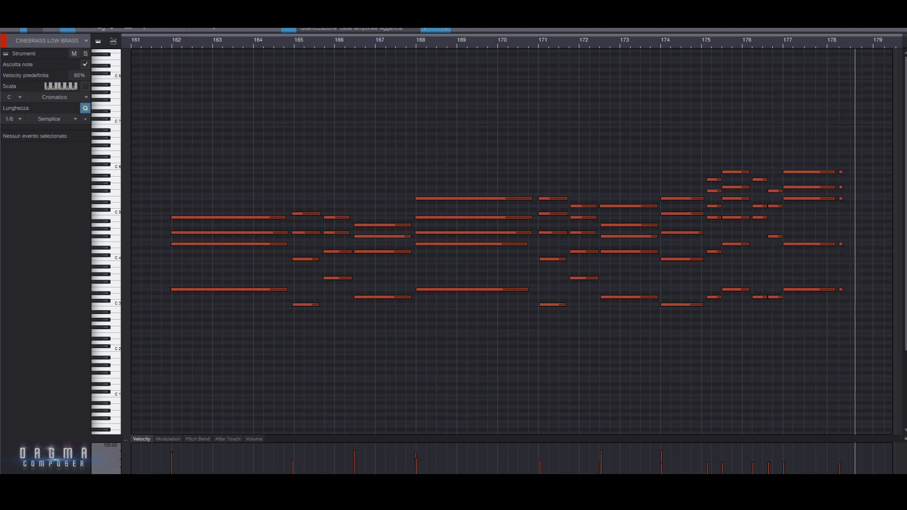